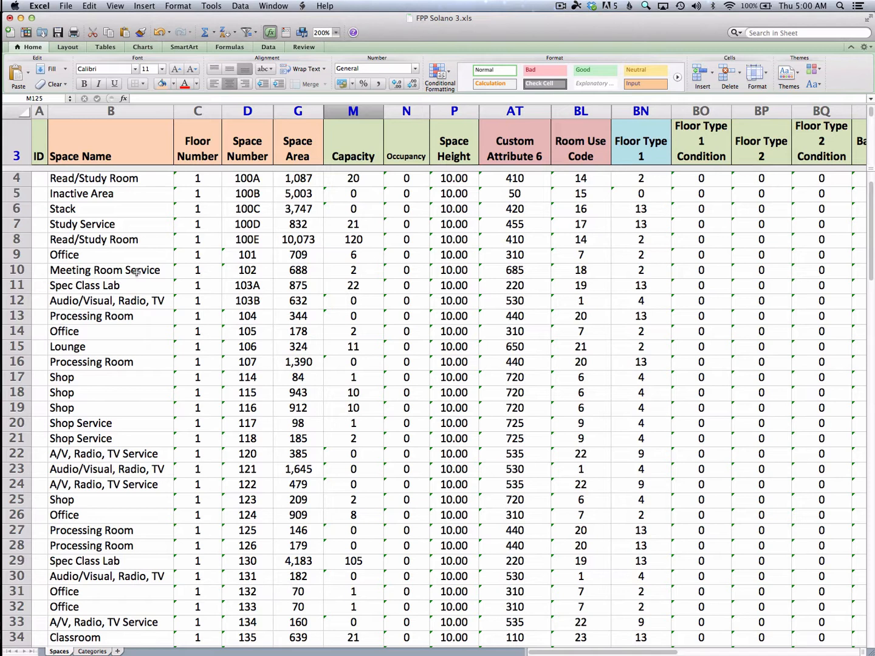
# Review the Floor Number, Space Name, Space Area and Floor Type 1 columns on the Spaces sheet.
pyautogui.scroll(-1, 137, 272)
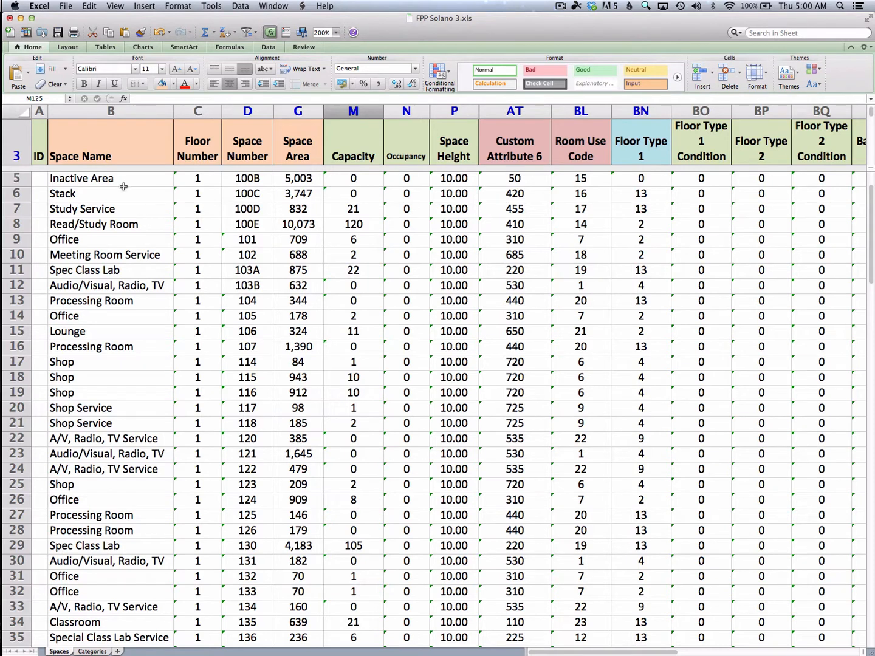
pyautogui.moveTo(203, 178); pyautogui.dragTo(203, 294)
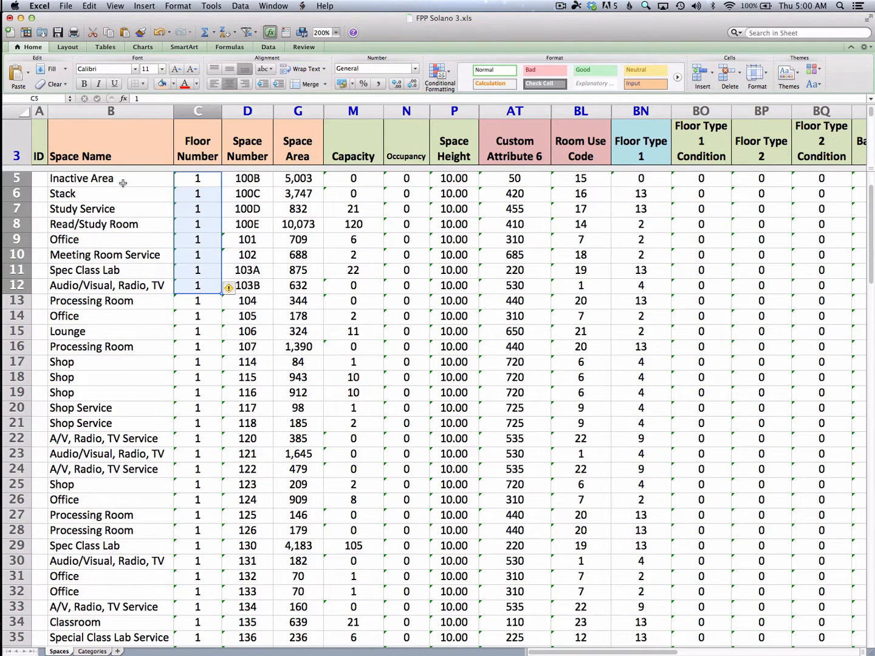
pyautogui.moveTo(123, 183); pyautogui.dragTo(121, 331)
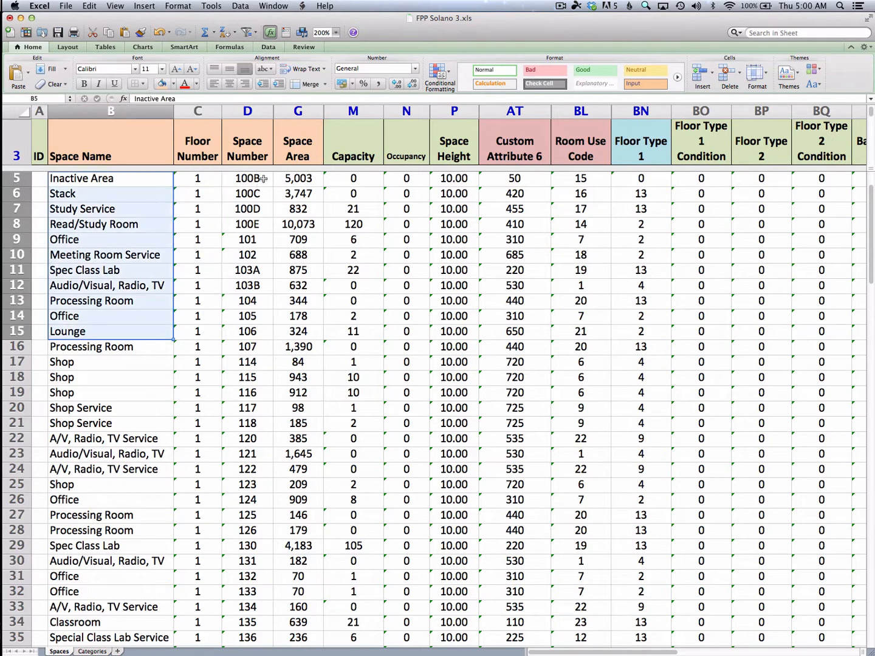
pyautogui.moveTo(294, 178); pyautogui.dragTo(297, 363)
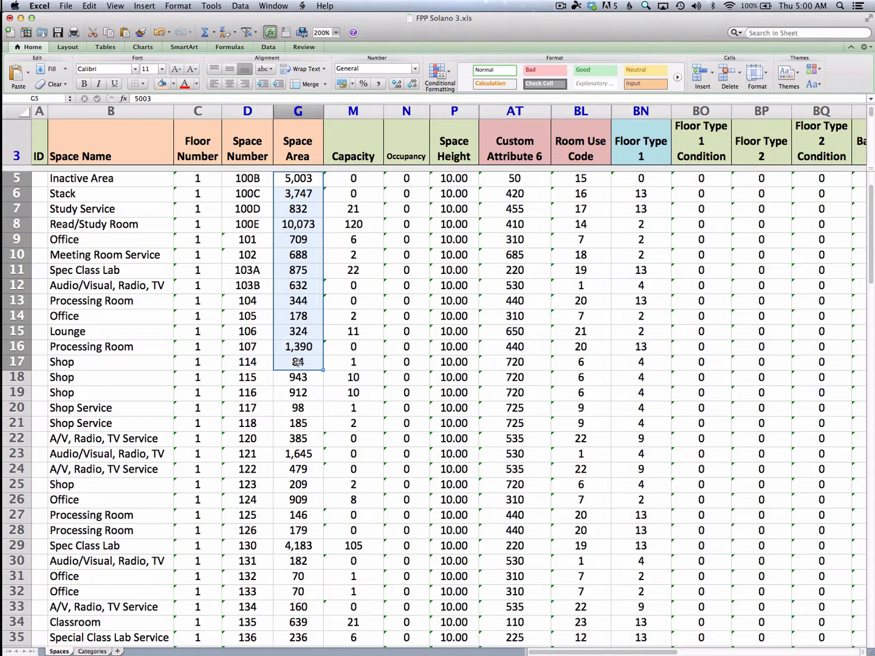
pyautogui.moveTo(632, 177); pyautogui.dragTo(642, 347)
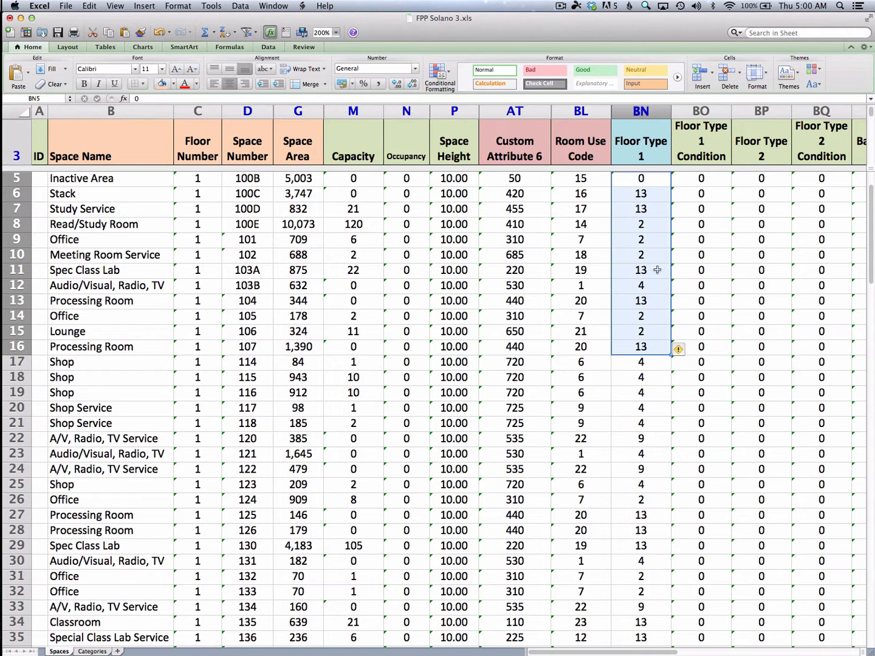
pyautogui.click(635, 375)
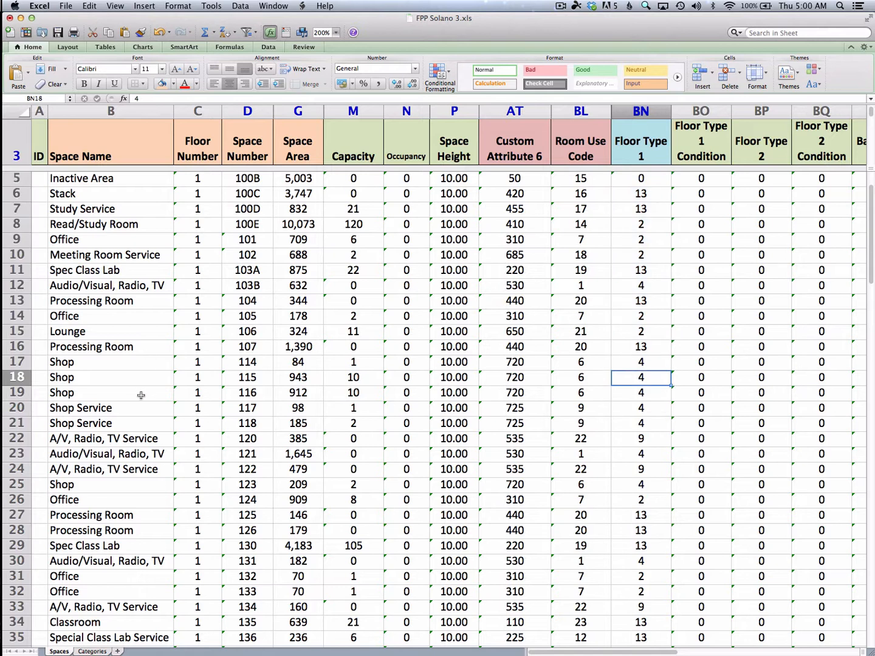
pyautogui.scroll(-4, 140, 395)
pyautogui.scroll(-10, 141, 396)
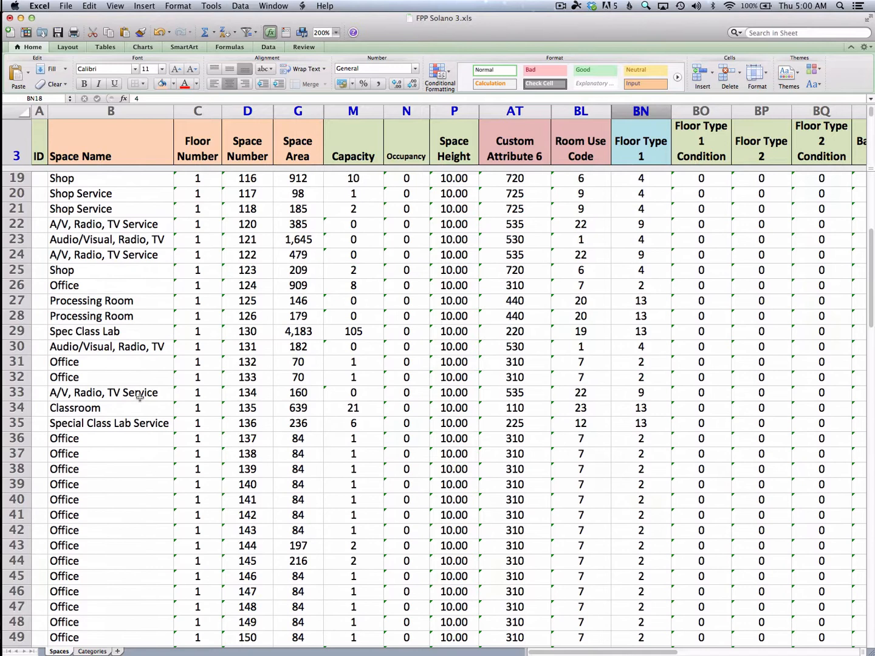
pyautogui.scroll(15, 140, 396)
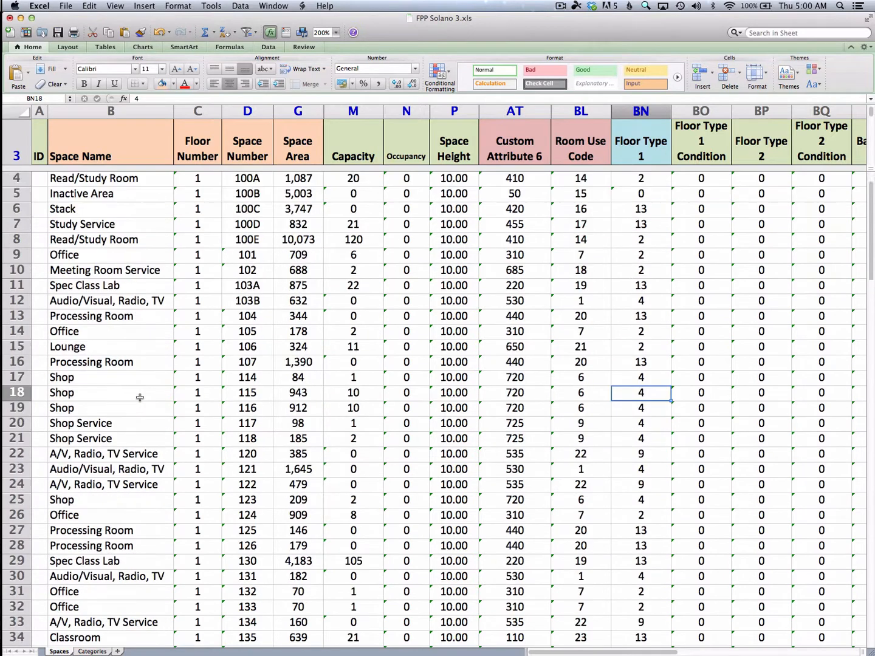
# Rename the Stack space 100C as Stack Room and set its Space Area to 3700.
pyautogui.scroll(-2, 140, 397)
pyautogui.doubleClick(133, 179)
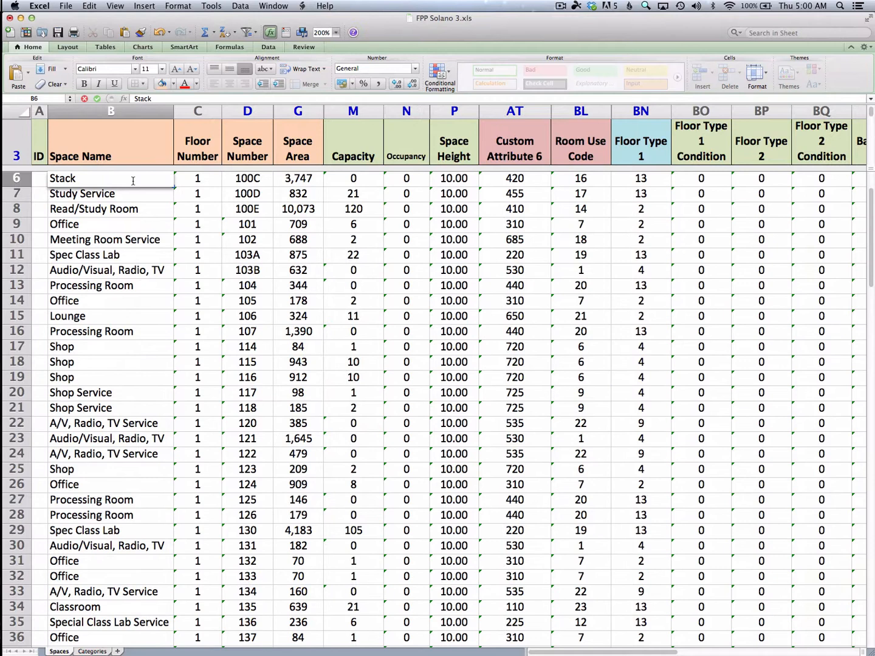
pyautogui.write('Room')
pyautogui.click(275, 181)
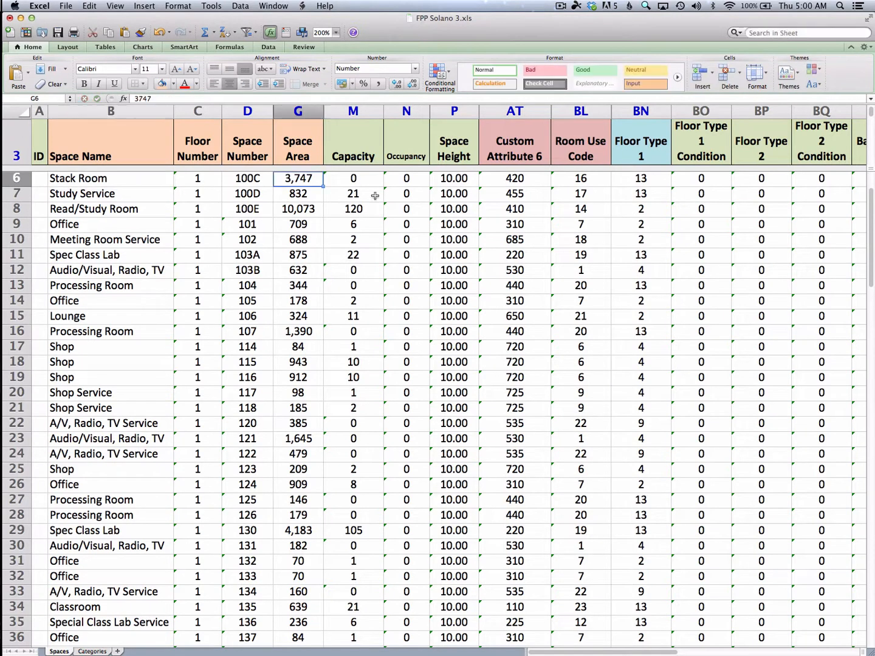
pyautogui.write('3700')
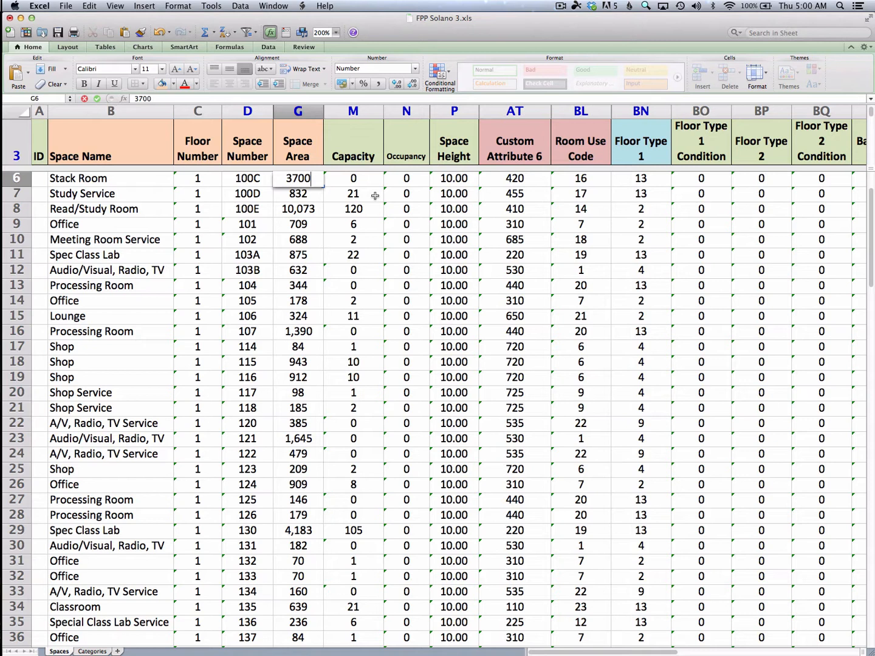
pyautogui.click(375, 237)
# Add a new space in row 121 named Office with floor number 3, space number 304 and space area 120.
pyautogui.scroll(-6, 270, 320)
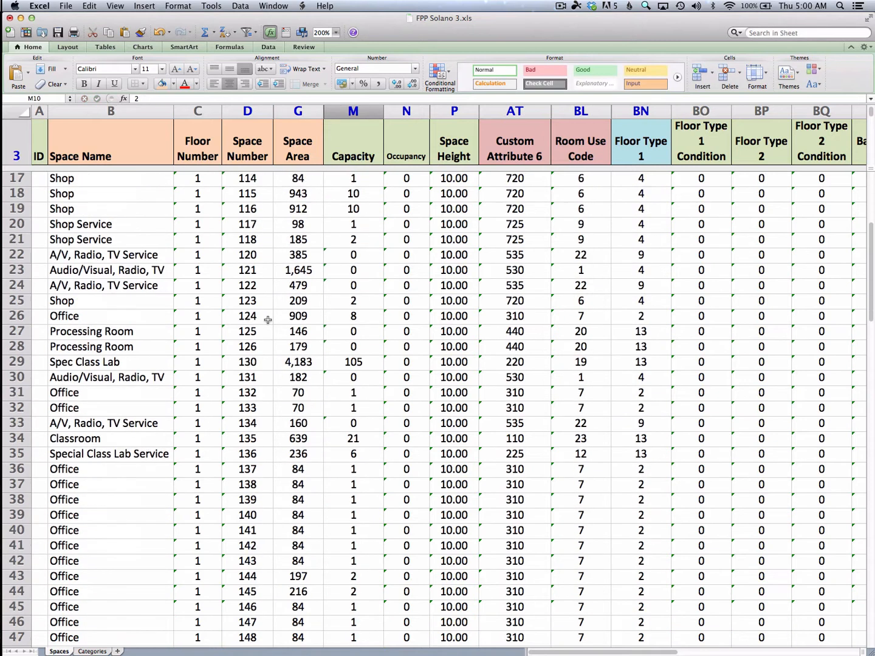
pyautogui.scroll(-14, 268, 320)
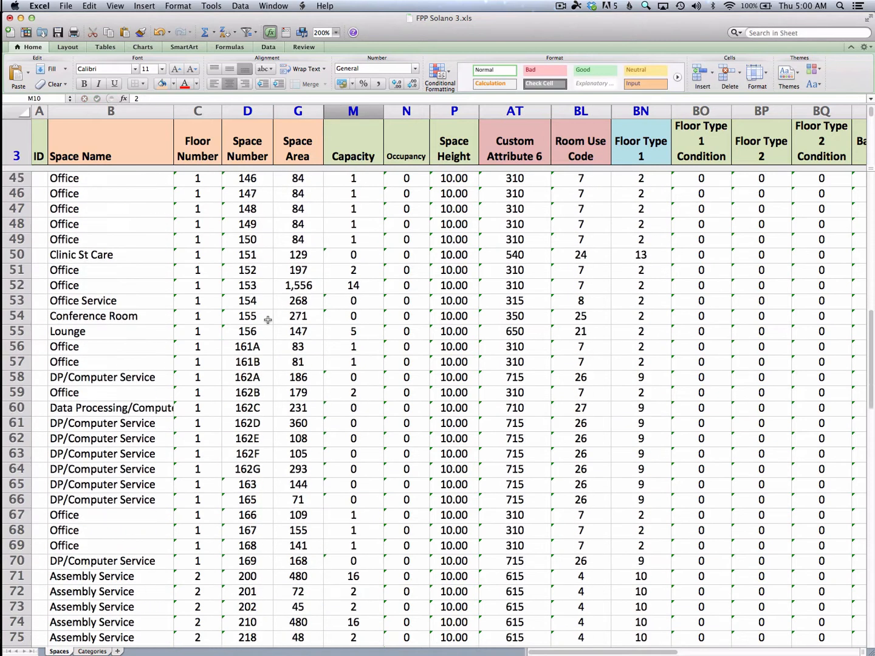
pyautogui.scroll(-20, 268, 320)
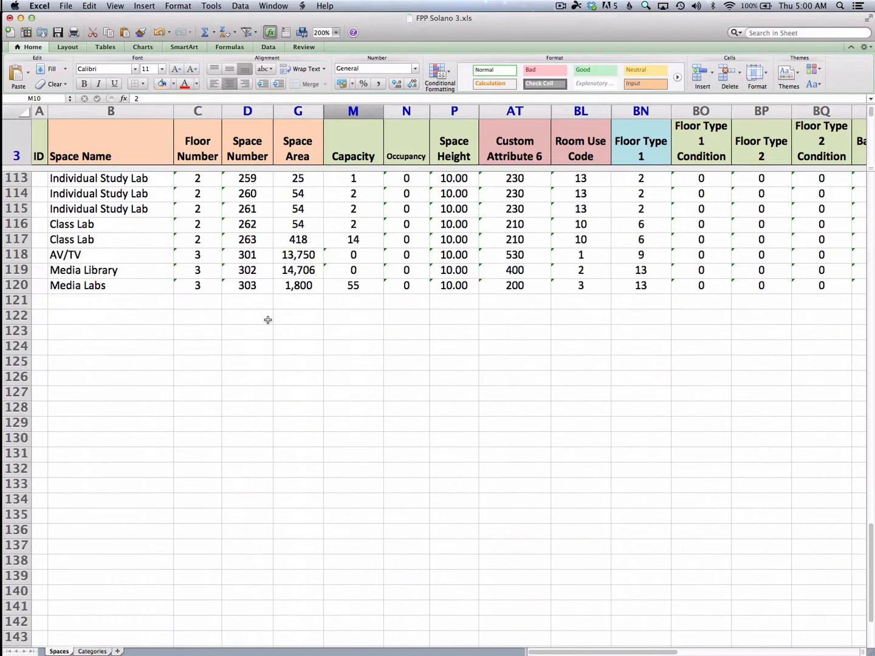
pyautogui.click(151, 300)
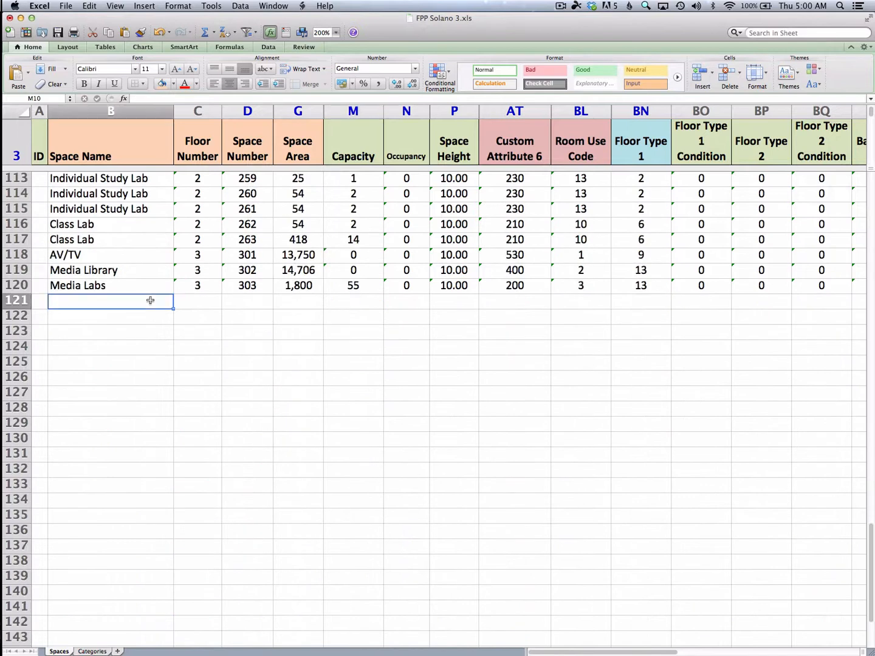
pyautogui.write('Office')
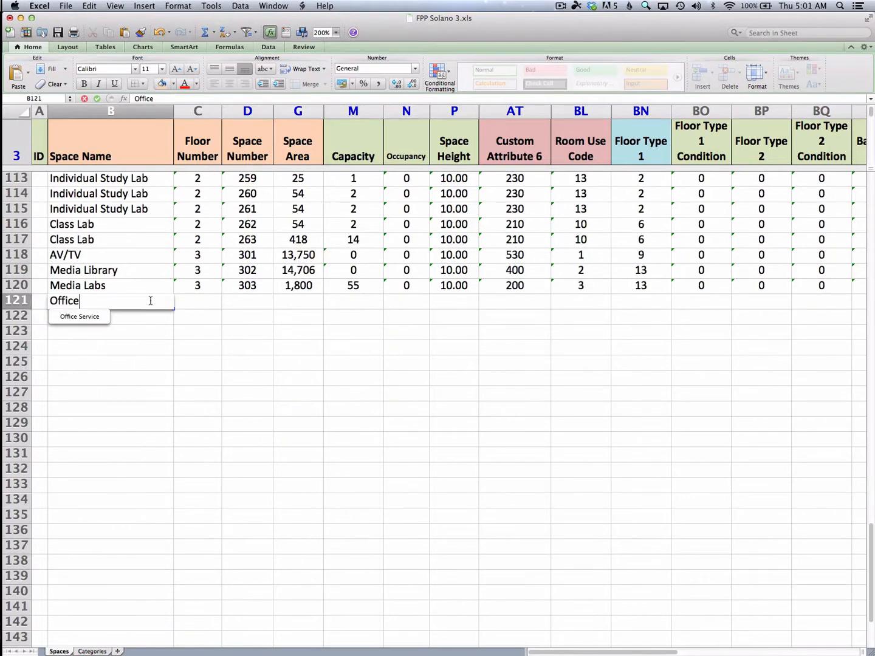
pyautogui.press('Tab')
pyautogui.write('3')
pyautogui.press('Tab')
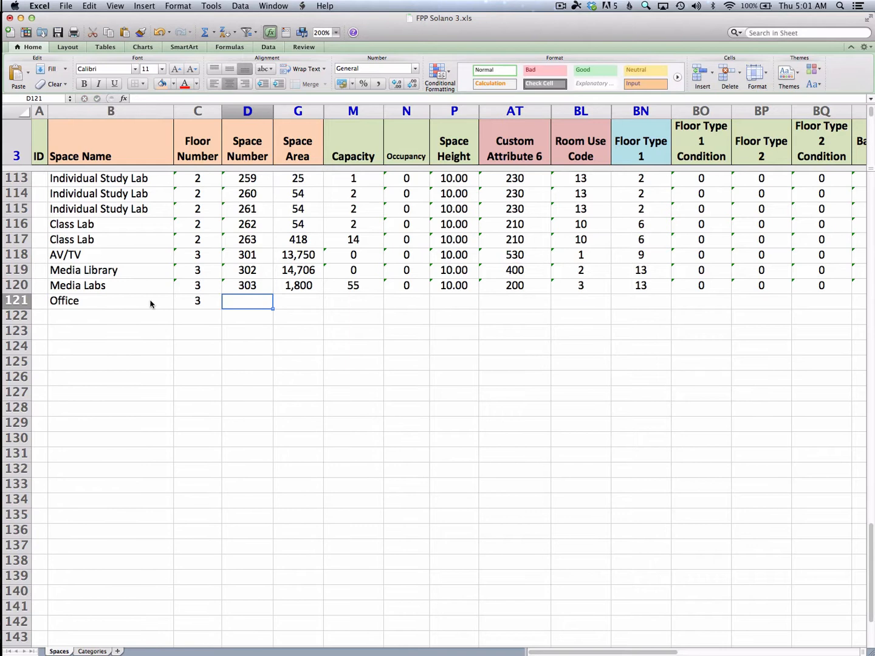
pyautogui.write('304')
pyautogui.press('Tab')
pyautogui.write('1')
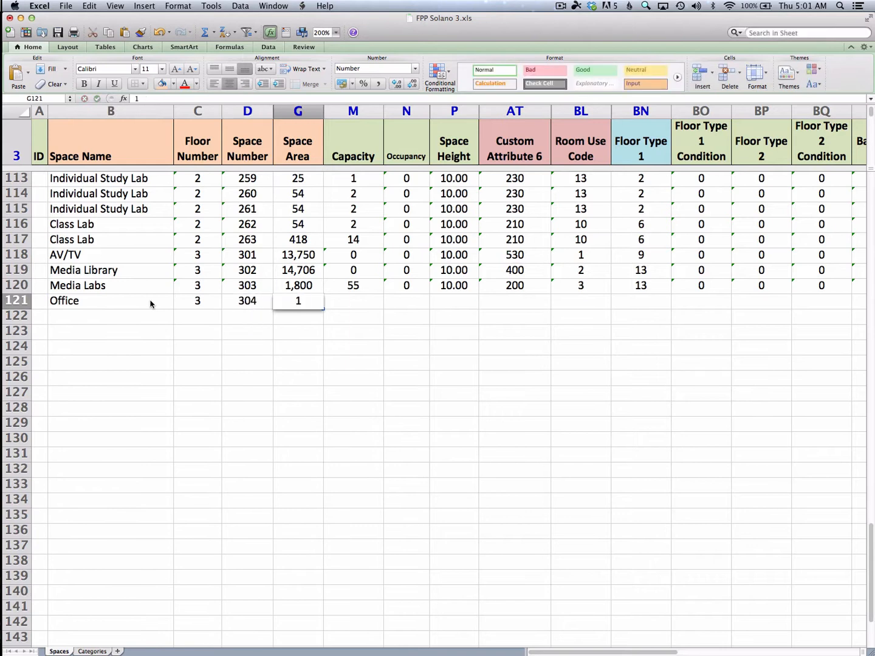
pyautogui.write('20')
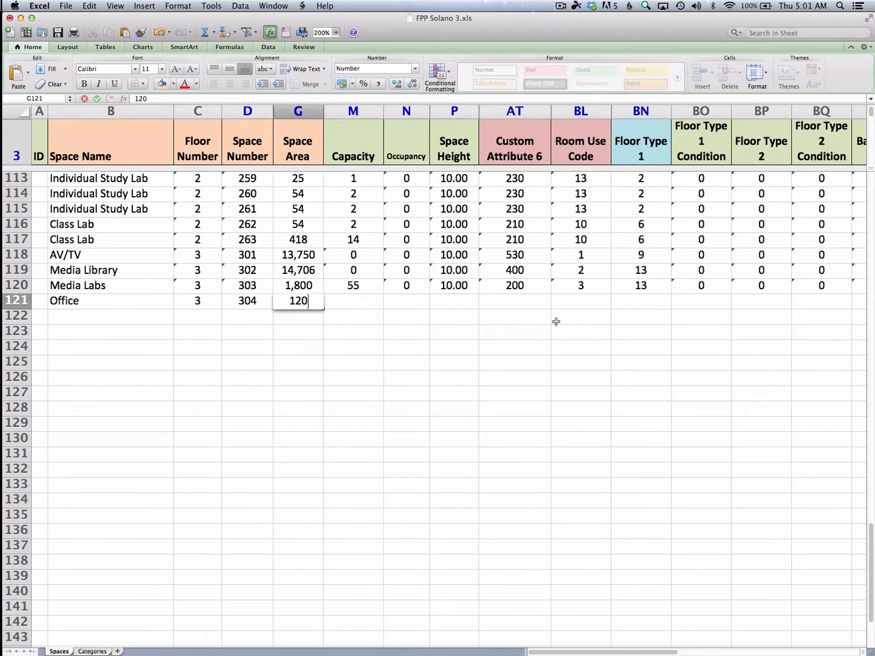
pyautogui.click(639, 300)
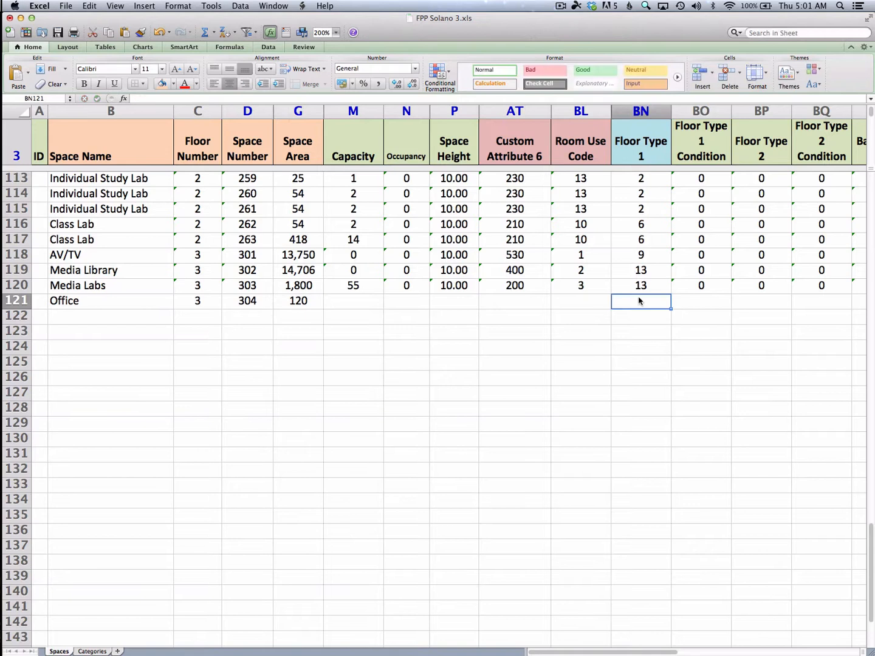
pyautogui.write('6')
pyautogui.click(601, 363)
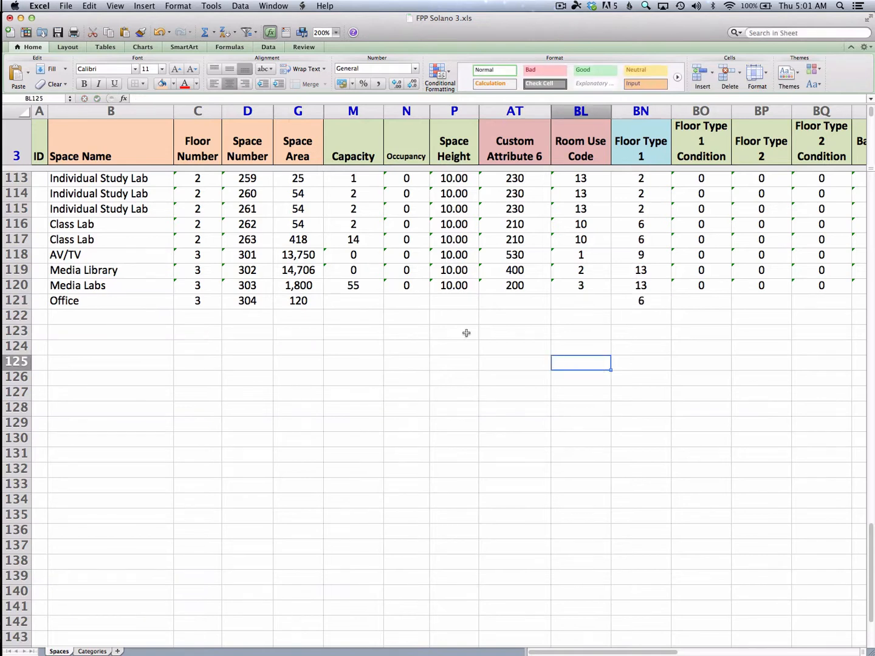
# Set Floor Type 1 to 2 for the new Office in row 121.
pyautogui.click(628, 296)
pyautogui.write('2')
pyautogui.click(600, 361)
# Switch to the ONUMA site plan in Safari and turn on labels for all buildings.
pyautogui.press('super+Tab')
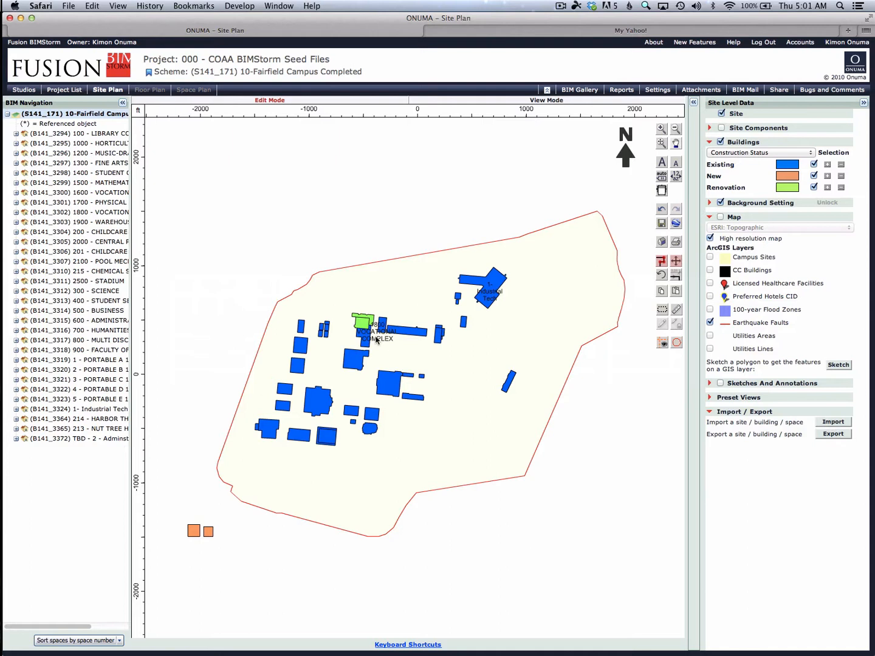
pyautogui.click(662, 176)
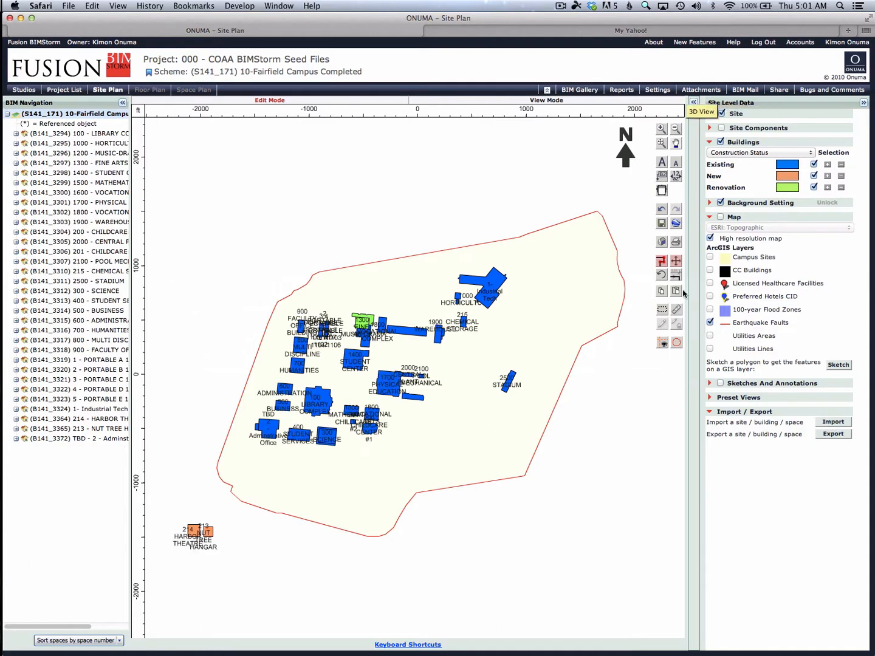
# Import the FPP Solano 3 workbook from the Live Demo folder as a new building and spaces from a spreadsheet.
pyautogui.click(832, 423)
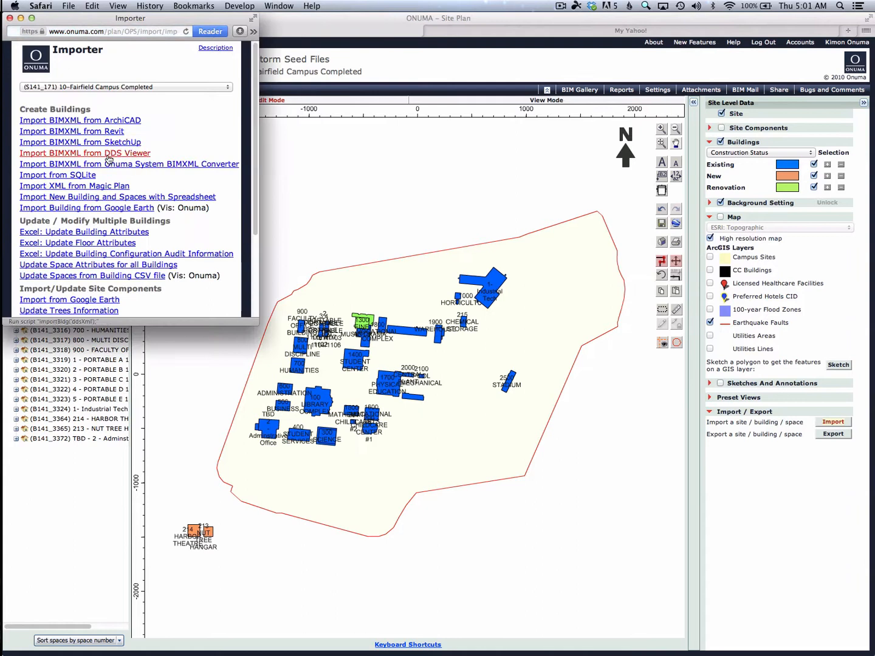
pyautogui.click(123, 198)
pyautogui.click(113, 217)
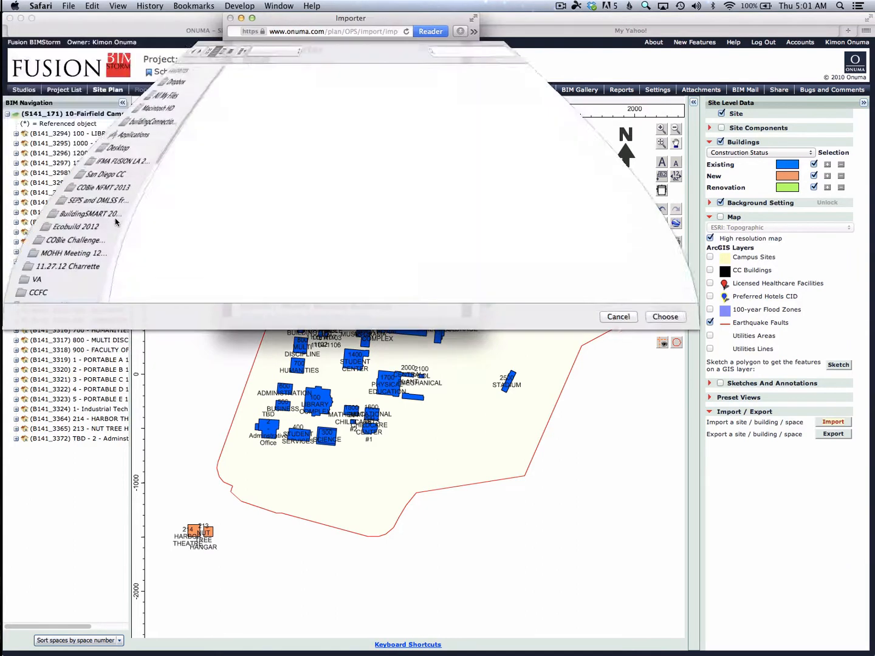
pyautogui.click(151, 80)
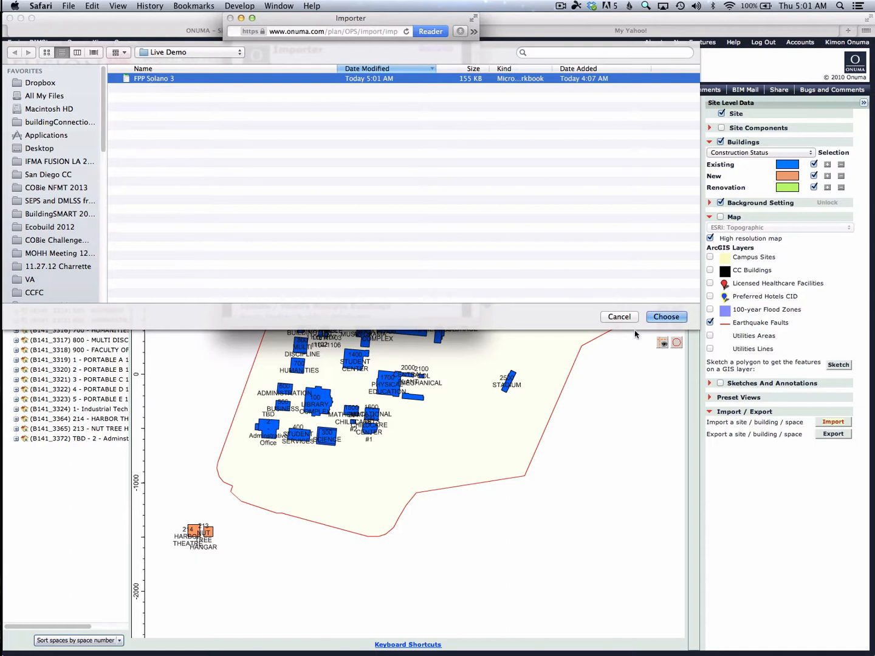
pyautogui.click(665, 316)
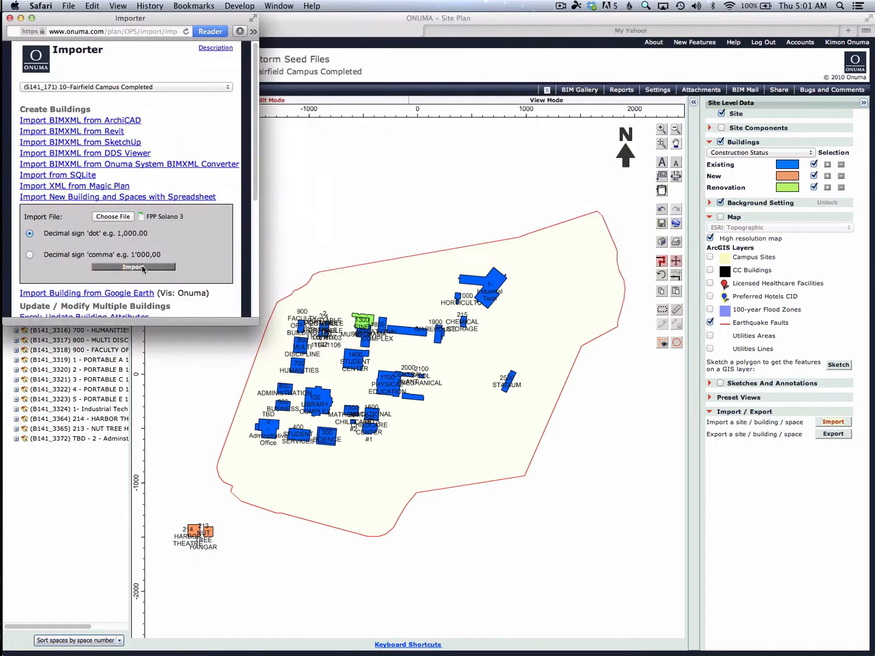
pyautogui.click(137, 267)
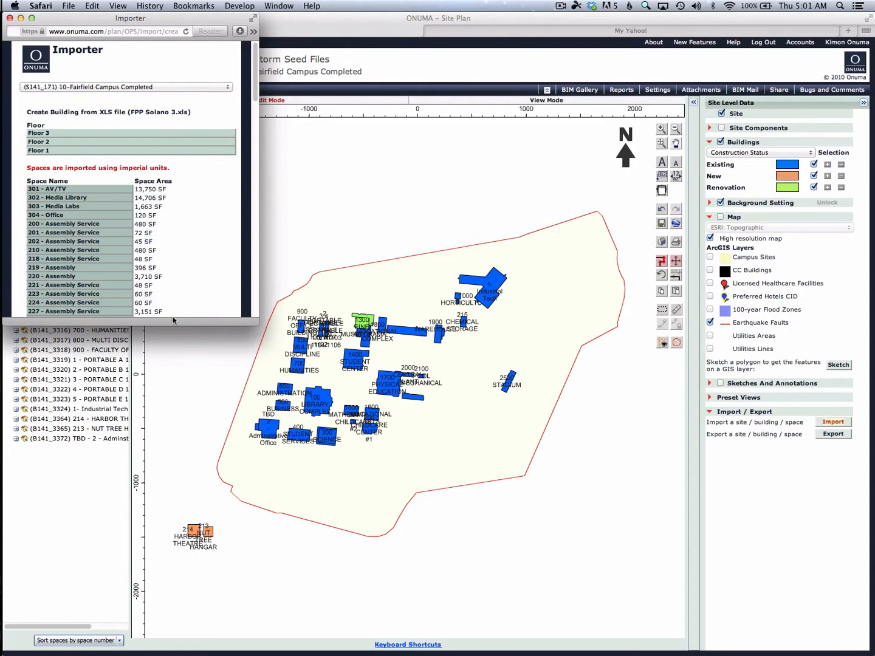
# Name the imported building "FPP Media Library" and complete the import.
pyautogui.scroll(-3, 55, 179)
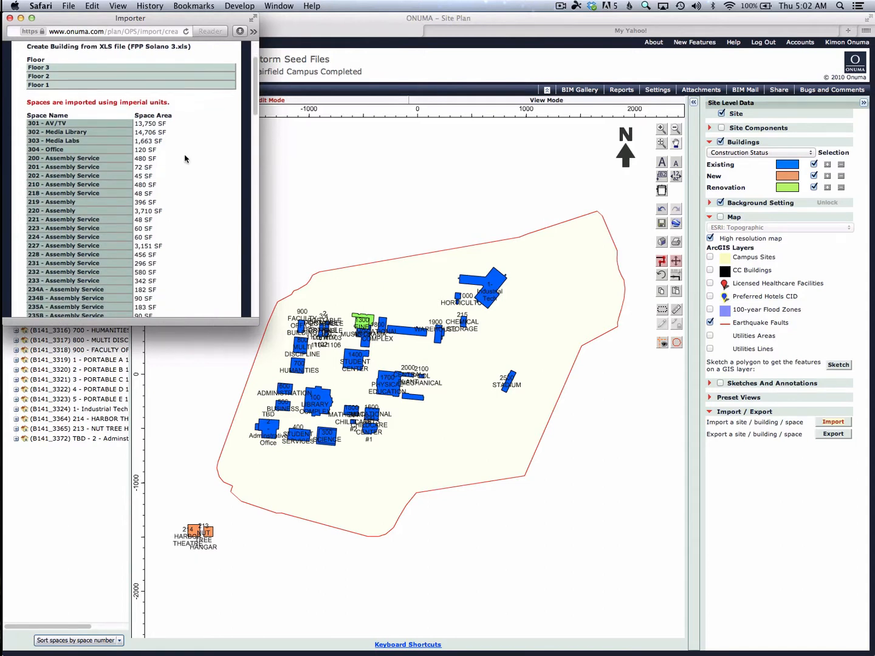
pyautogui.scroll(-20, 124, 162)
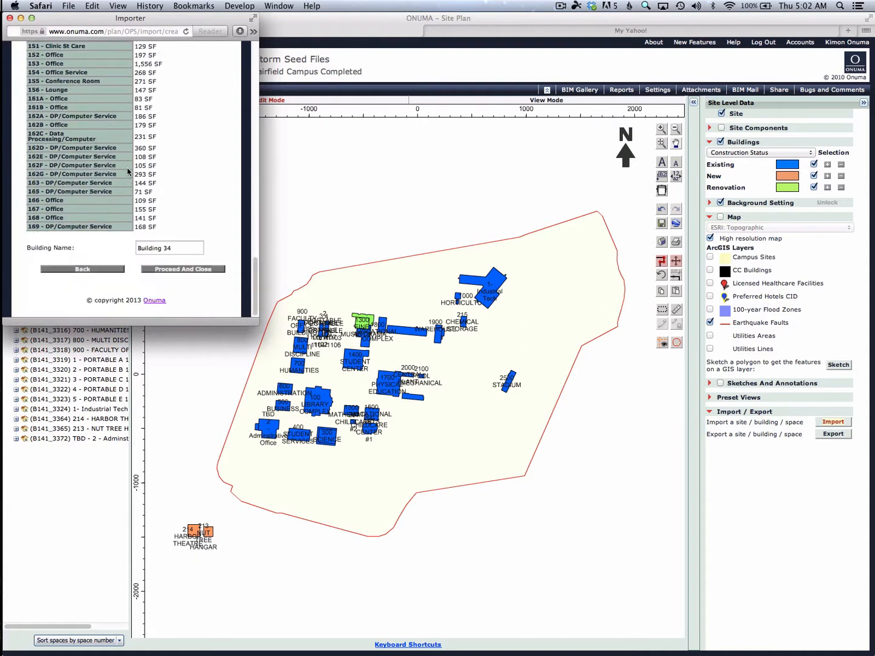
pyautogui.tripleClick(184, 246)
pyautogui.write('FPP ')
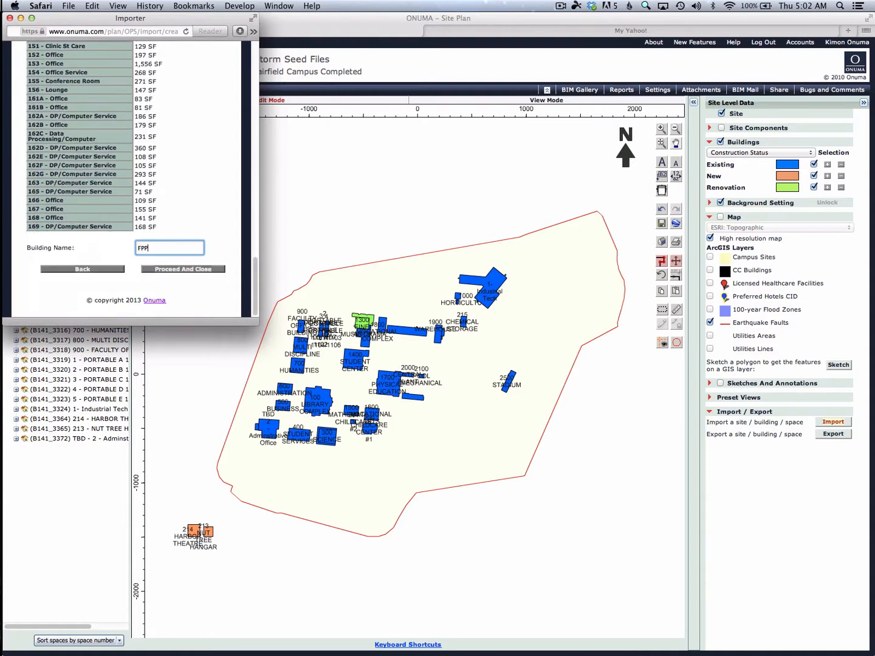
pyautogui.write('Media Library')
pyautogui.click(186, 272)
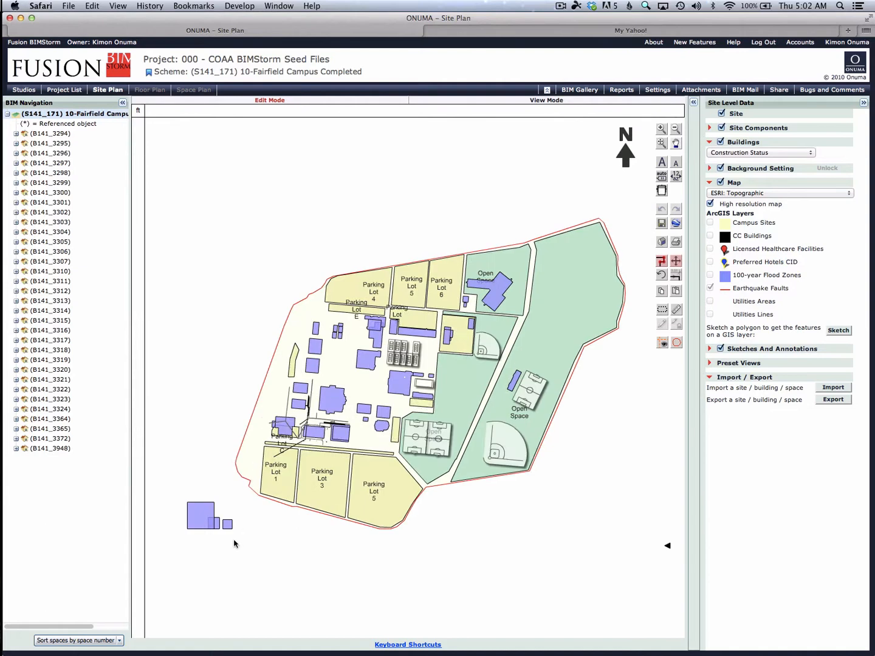
# Move the new FPP Media Library building to just south of Parking Lot 3 and turn on all labels.
pyautogui.moveTo(200, 524); pyautogui.dragTo(269, 528)
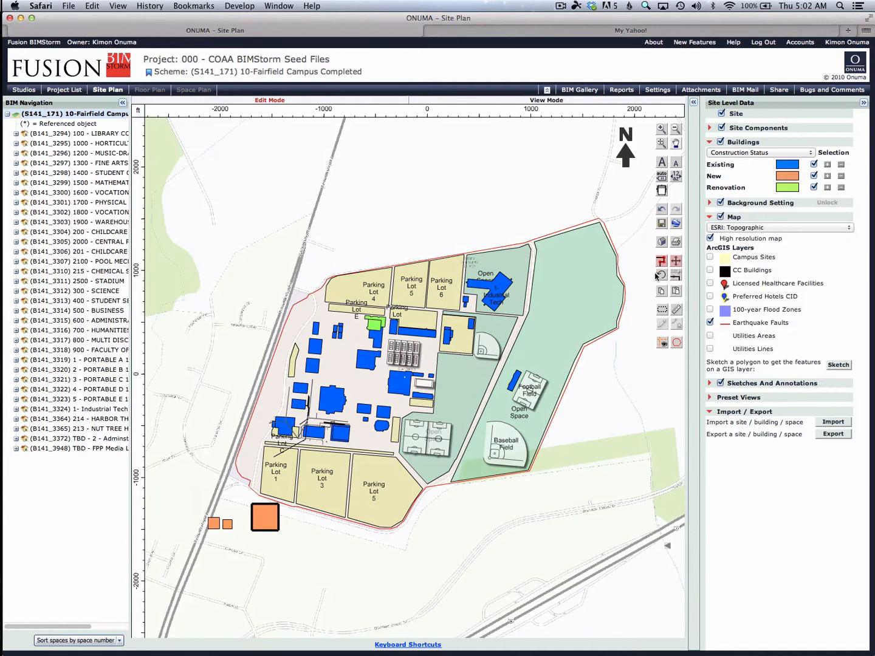
pyautogui.click(662, 178)
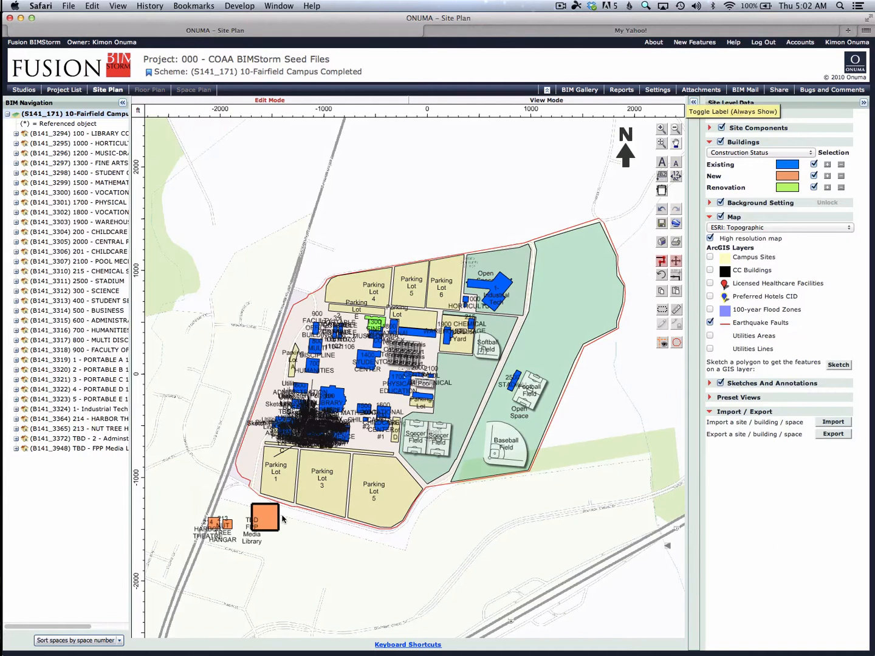
pyautogui.moveTo(272, 521); pyautogui.dragTo(339, 534)
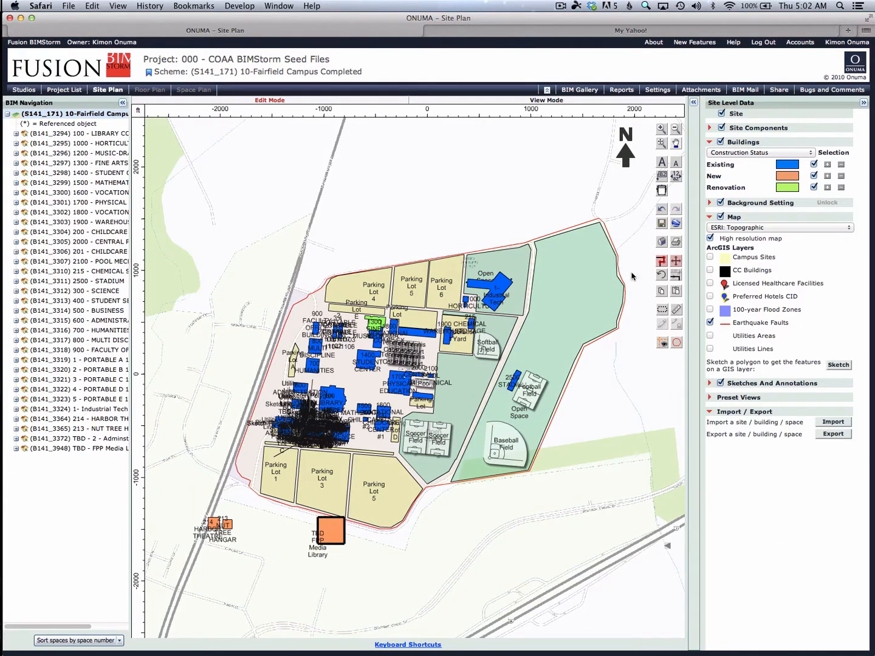
# Hide the sketches and annotations, and toggle the site components and map off and back on to compare the site layers.
pyautogui.click(721, 384)
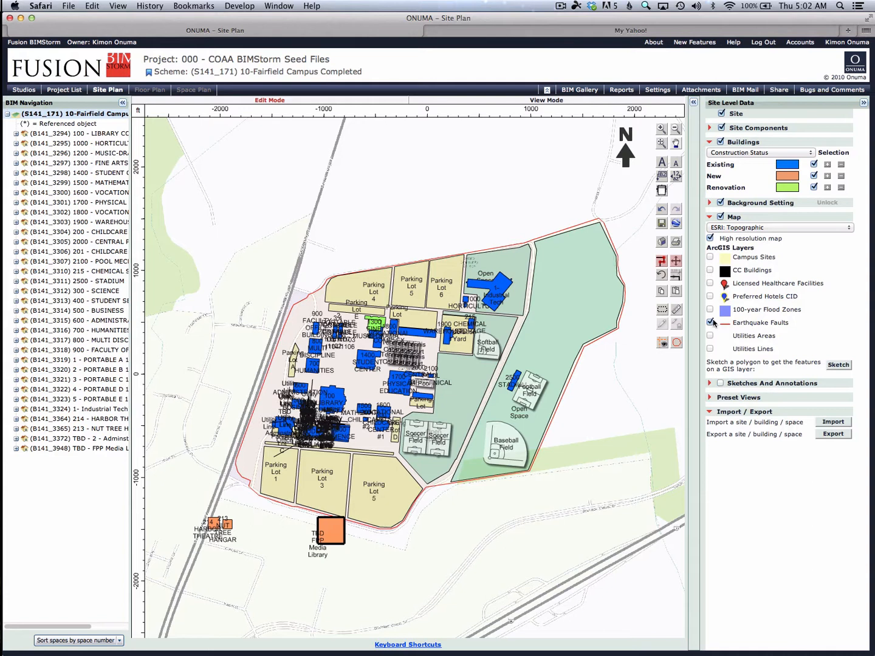
pyautogui.click(721, 141)
pyautogui.click(721, 129)
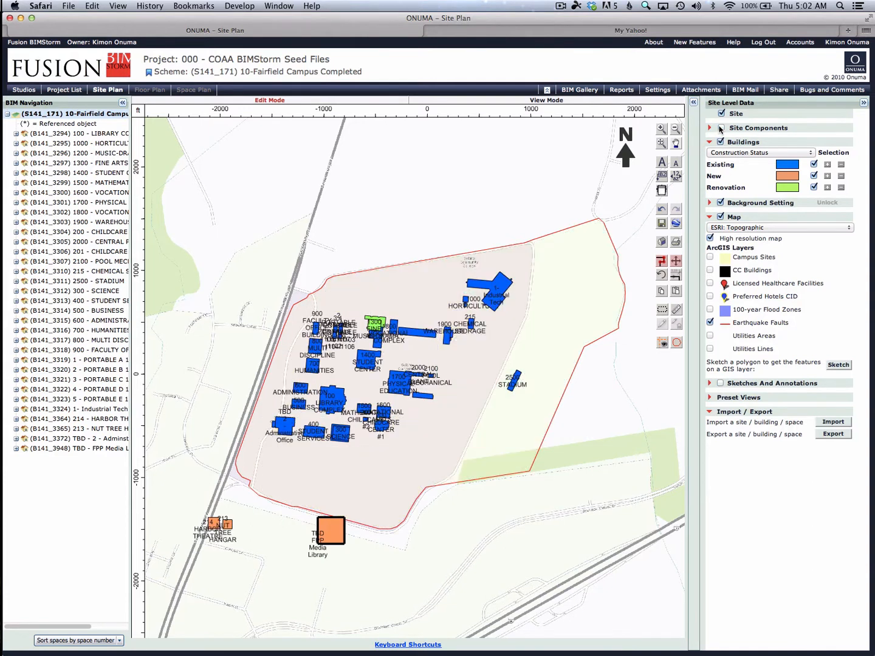
pyautogui.click(720, 217)
pyautogui.click(720, 217)
pyautogui.click(721, 129)
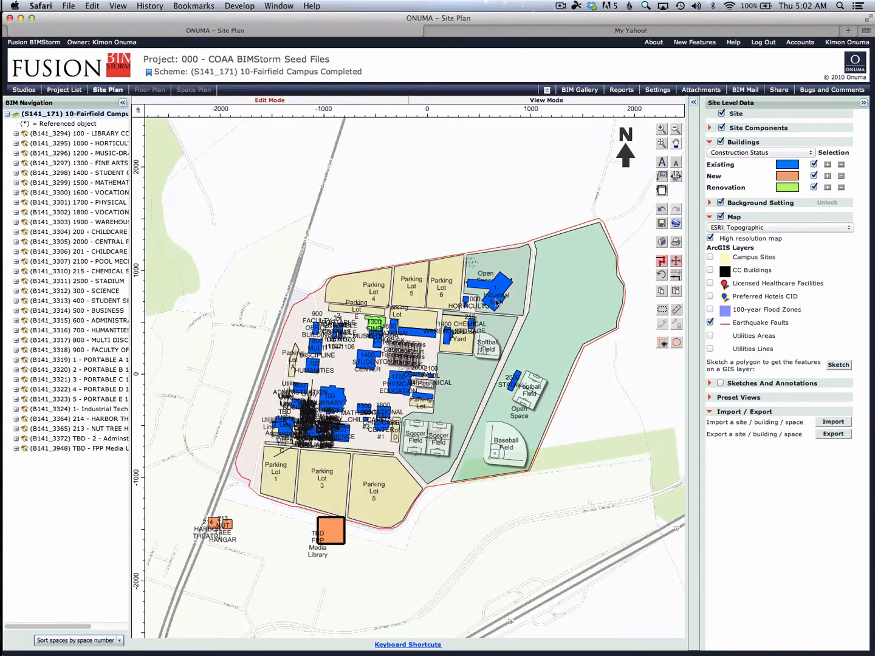
# Move the FPP Media Library building into the eastern part of Parking Lot 5.
pyautogui.moveTo(328, 526); pyautogui.dragTo(395, 483)
pyautogui.scroll(2, 393, 503)
pyautogui.scroll(3, 393, 503)
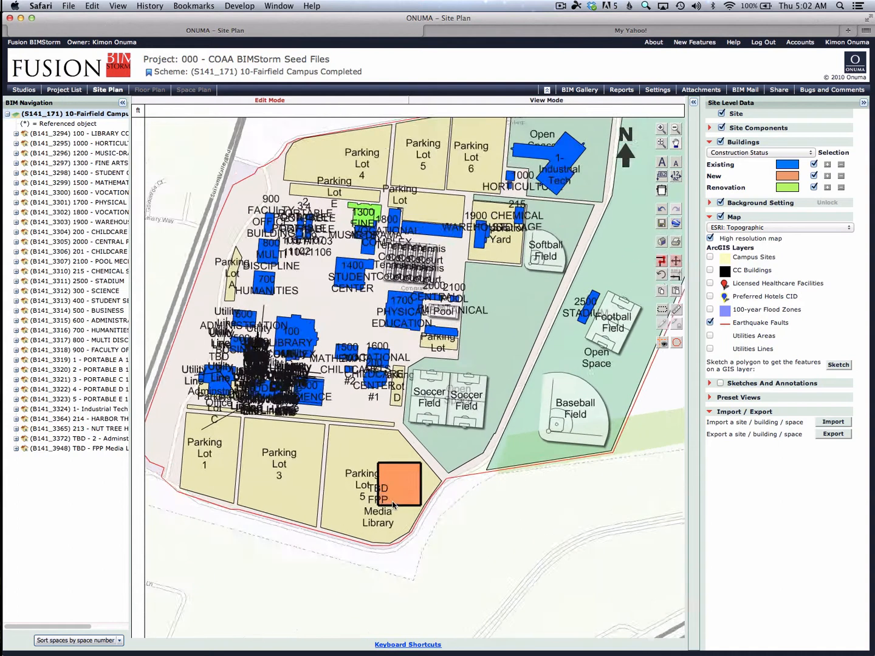
pyautogui.moveTo(405, 485); pyautogui.dragTo(395, 491)
# Rotate the FPP Media Library clockwise to align with Parking Lot 5's southeast edge and nudge it into place.
pyautogui.press('r')
pyautogui.click(395, 491)
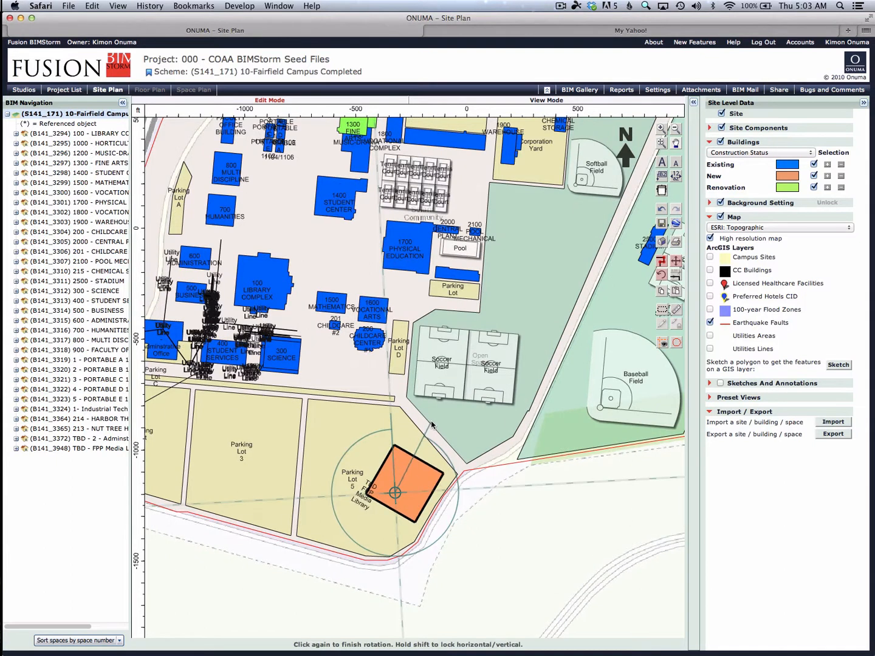
pyautogui.click(430, 424)
pyautogui.click(417, 479)
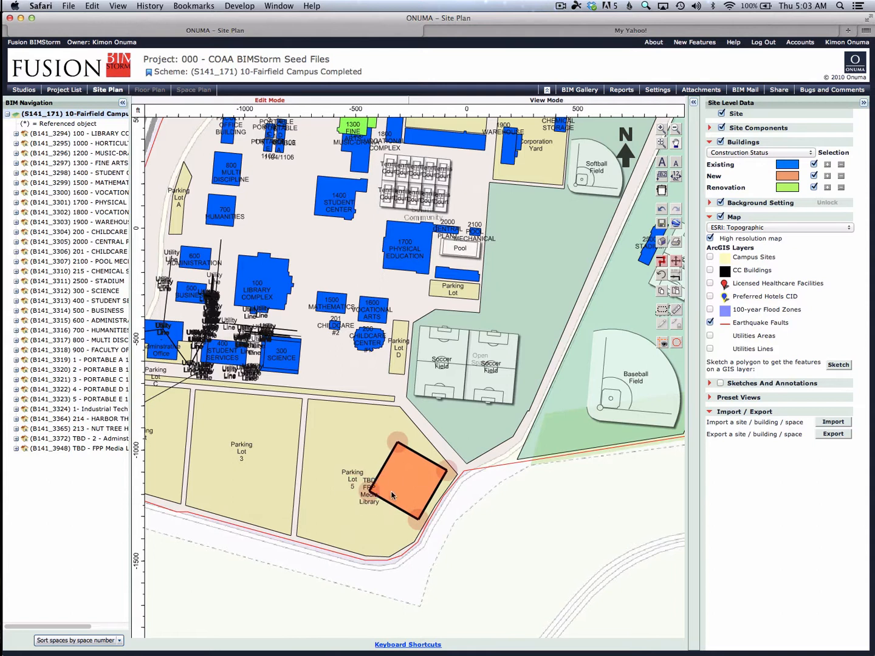
# Push the western half of the FPP Media Library's northern wall inward to give the building a stepped outline.
pyautogui.scroll(3, 392, 495)
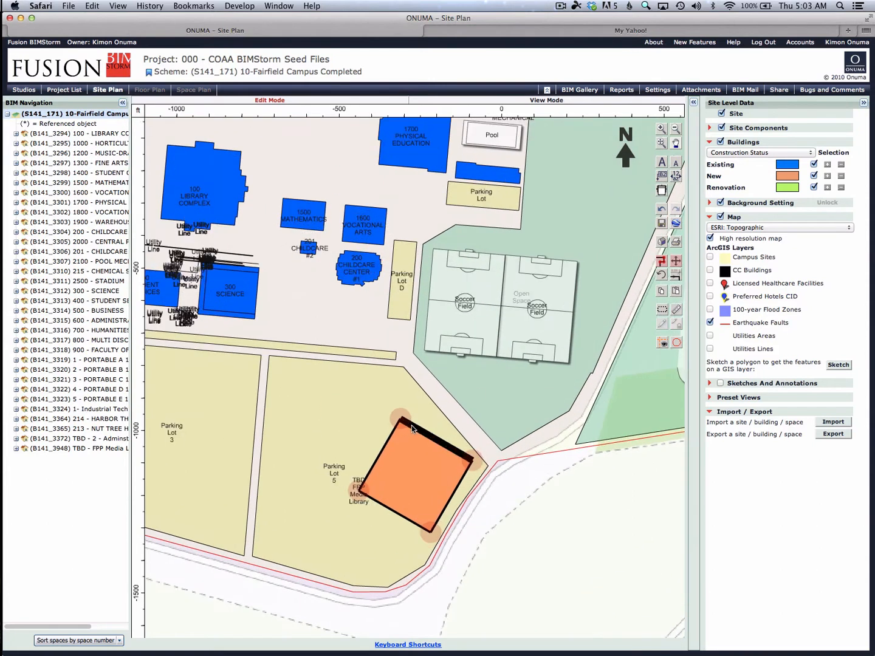
pyautogui.click(409, 424)
pyautogui.moveTo(413, 424); pyautogui.dragTo(406, 479)
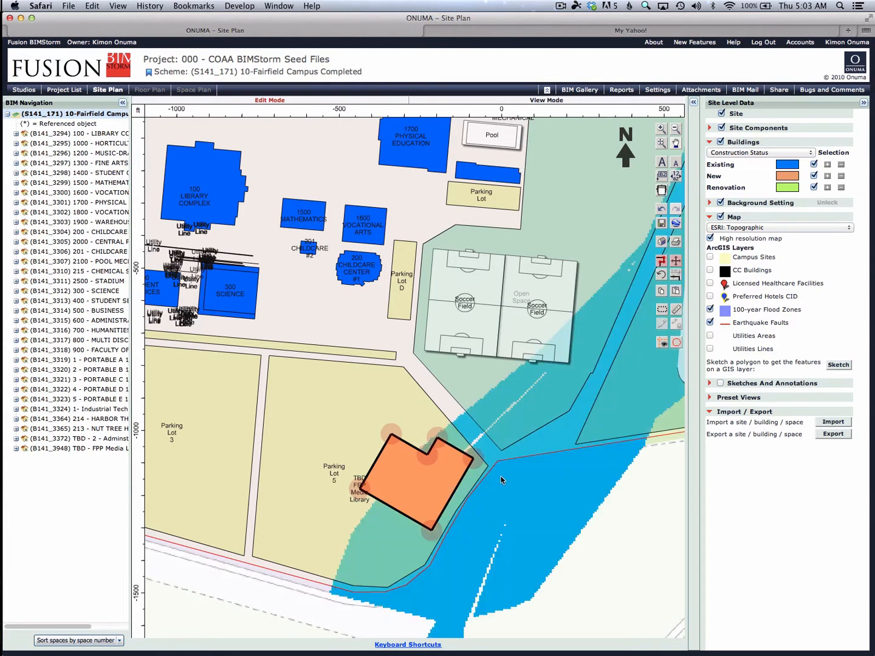
# Move the FPP Media Library out of the 100-year flood zone to the northern part of Parking Lot 5.
pyautogui.scroll(-5, 500, 480)
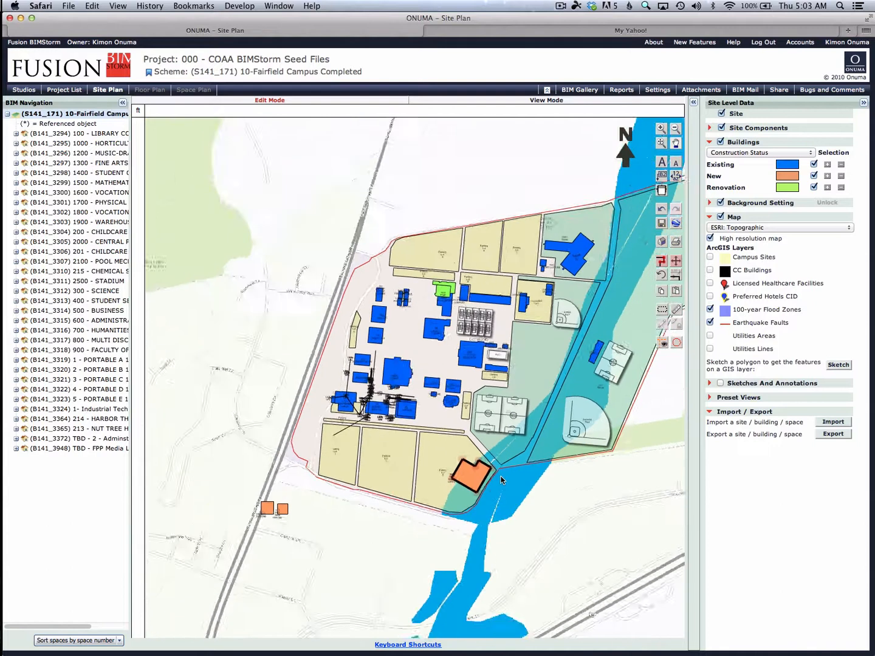
pyautogui.scroll(-1, 501, 479)
pyautogui.scroll(3, 501, 480)
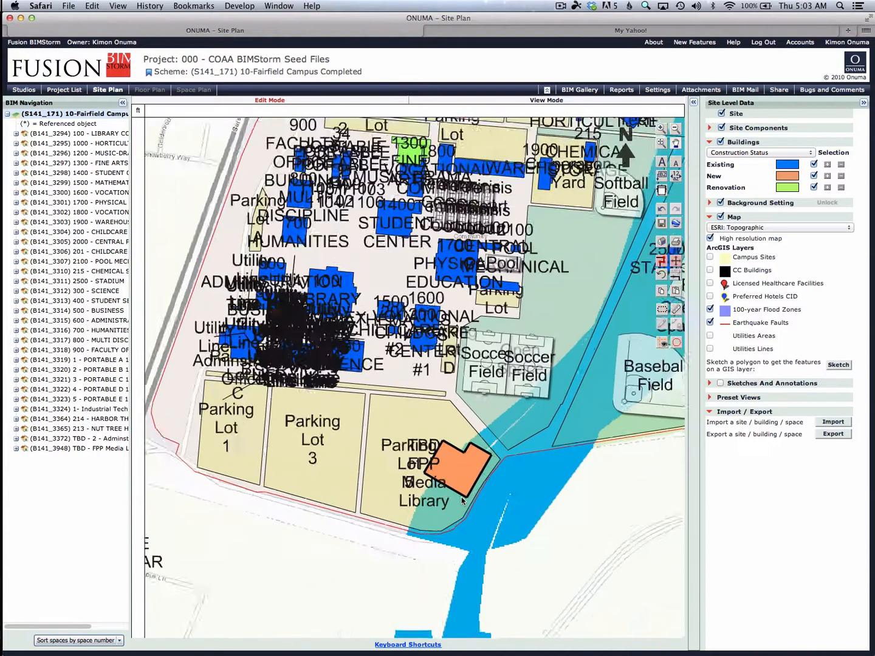
pyautogui.scroll(3, 461, 498)
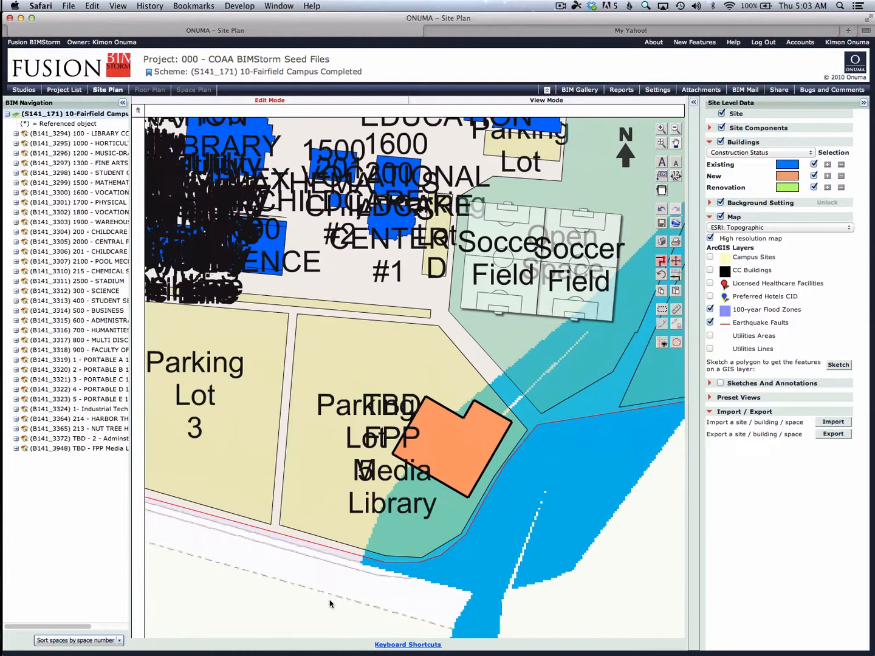
pyautogui.moveTo(457, 444); pyautogui.dragTo(404, 377)
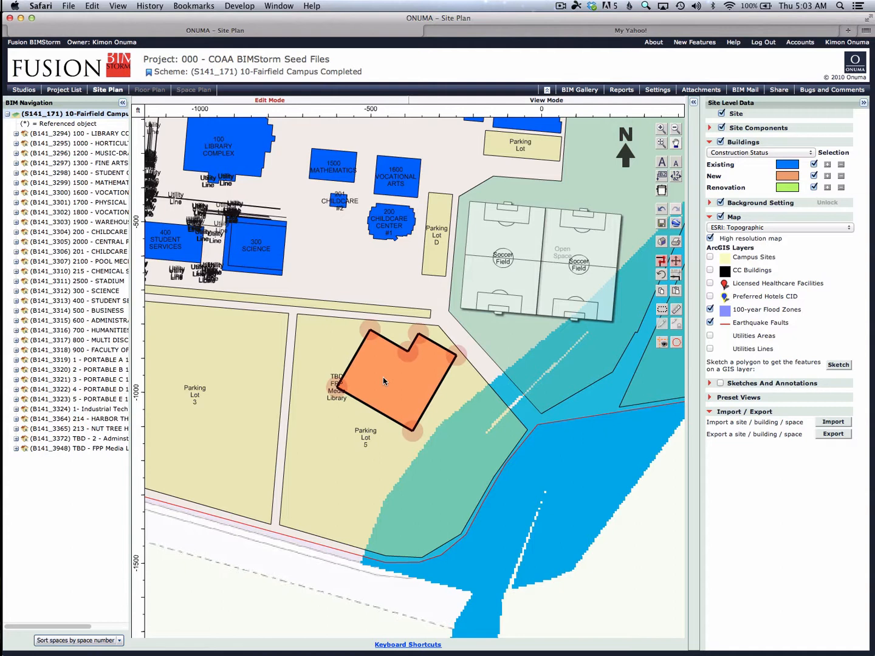
# Open the FPP Media Library's floor plan from its building settings and show all space labels in a smaller font.
pyautogui.doubleClick(383, 378)
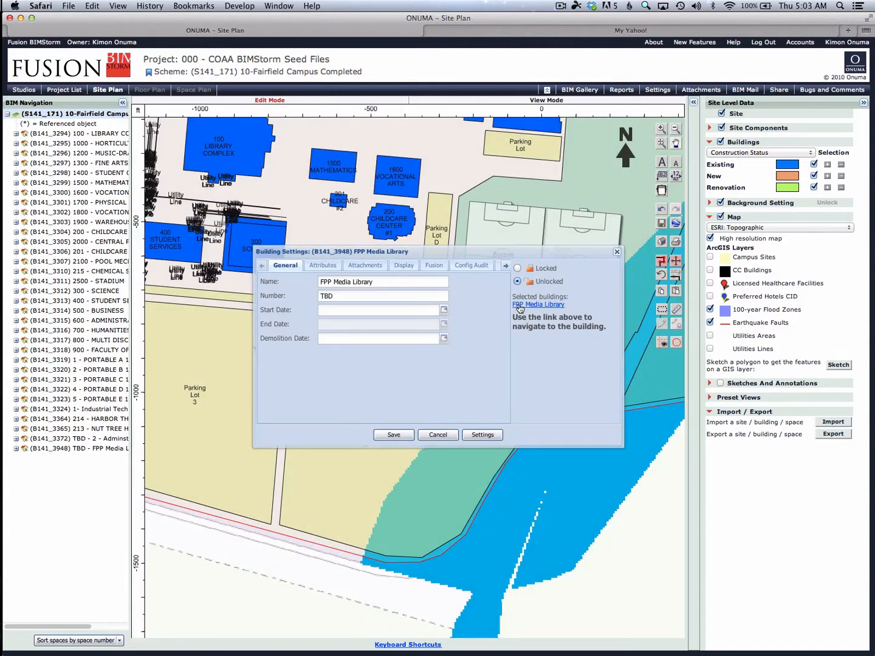
pyautogui.click(519, 305)
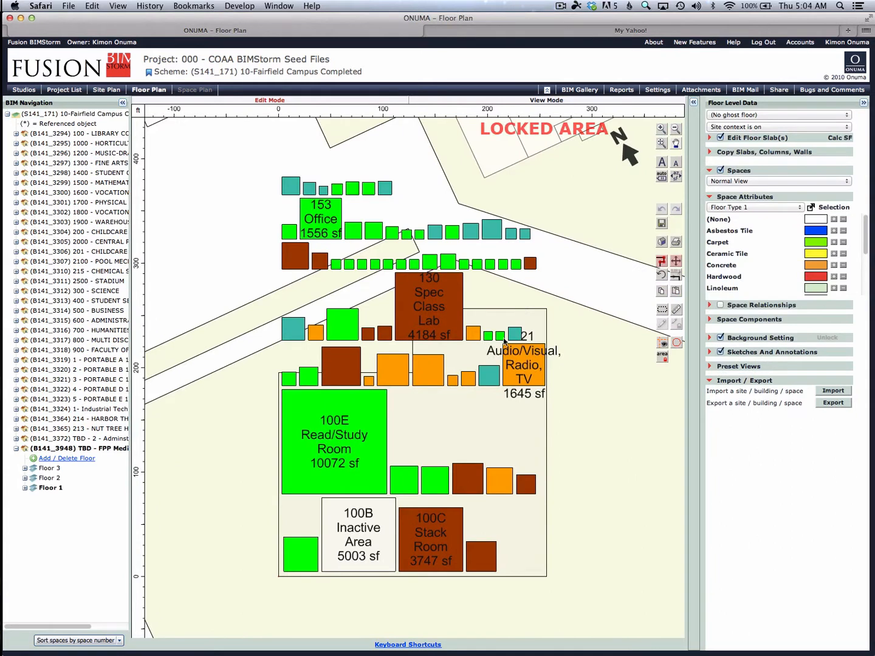
pyautogui.click(339, 431)
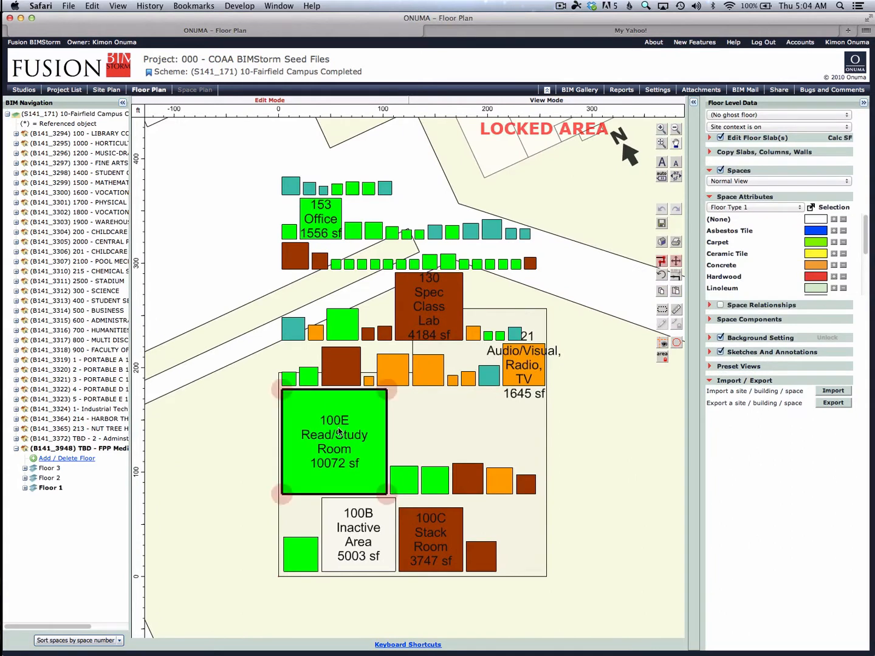
pyautogui.click(662, 178)
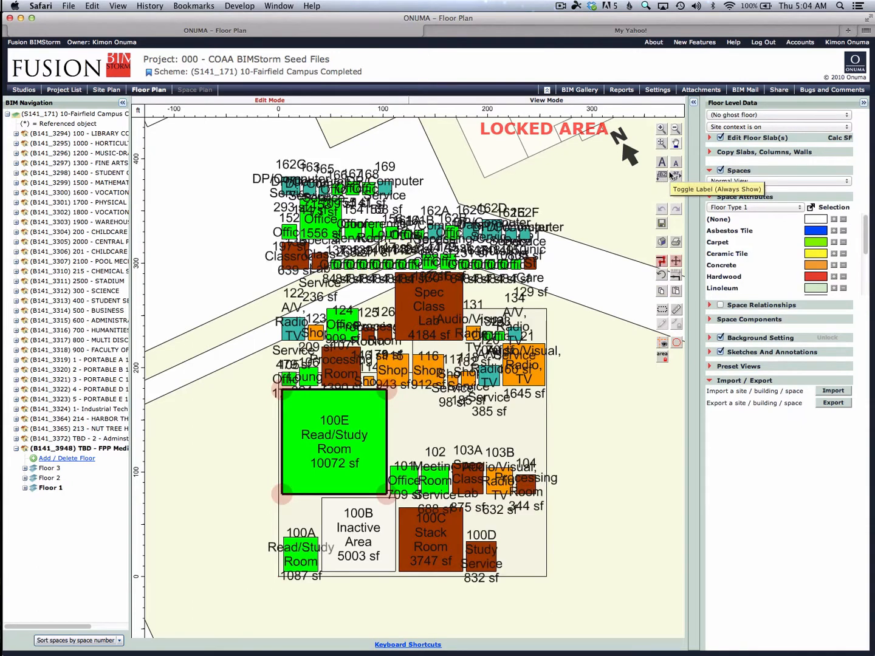
pyautogui.click(676, 166)
pyautogui.click(675, 165)
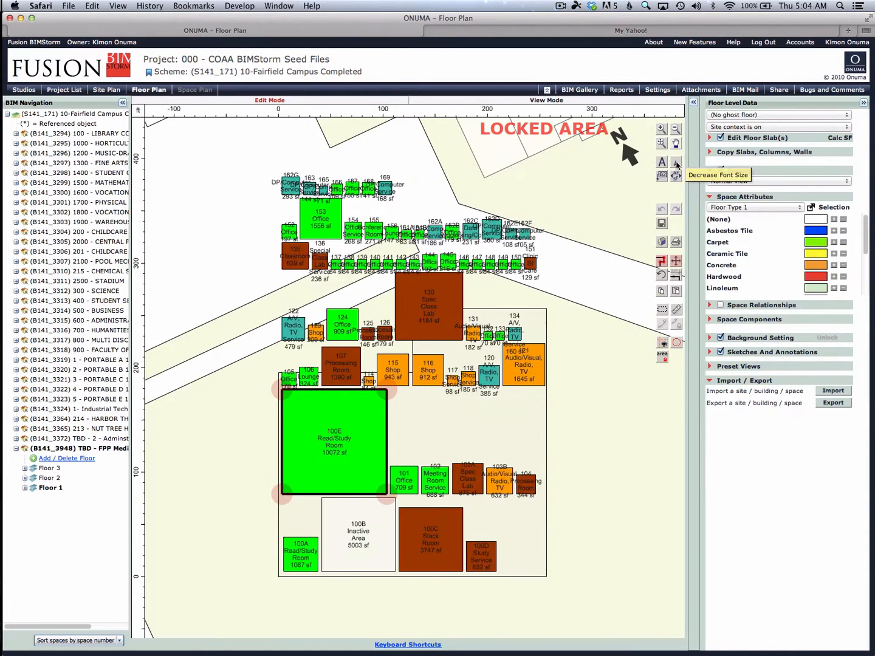
# Move the 130 Spec Class Lab outside the floor slab to the west, and 135 Classroom and 153 Office east of 100E Read/Study Room.
pyautogui.scroll(3, 291, 468)
pyautogui.scroll(-3, 292, 468)
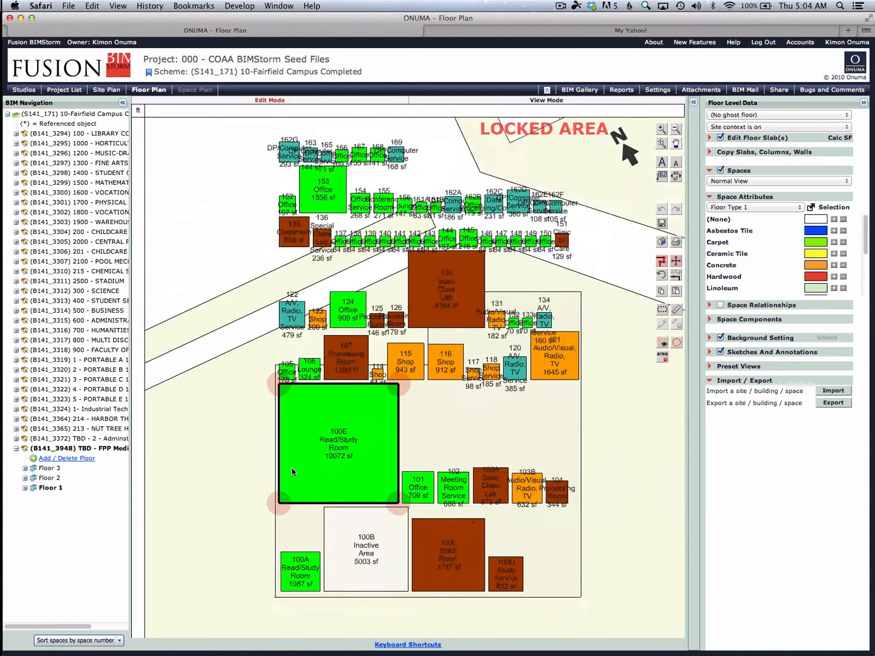
pyautogui.moveTo(455, 281); pyautogui.dragTo(243, 493)
pyautogui.moveTo(298, 231); pyautogui.dragTo(430, 408)
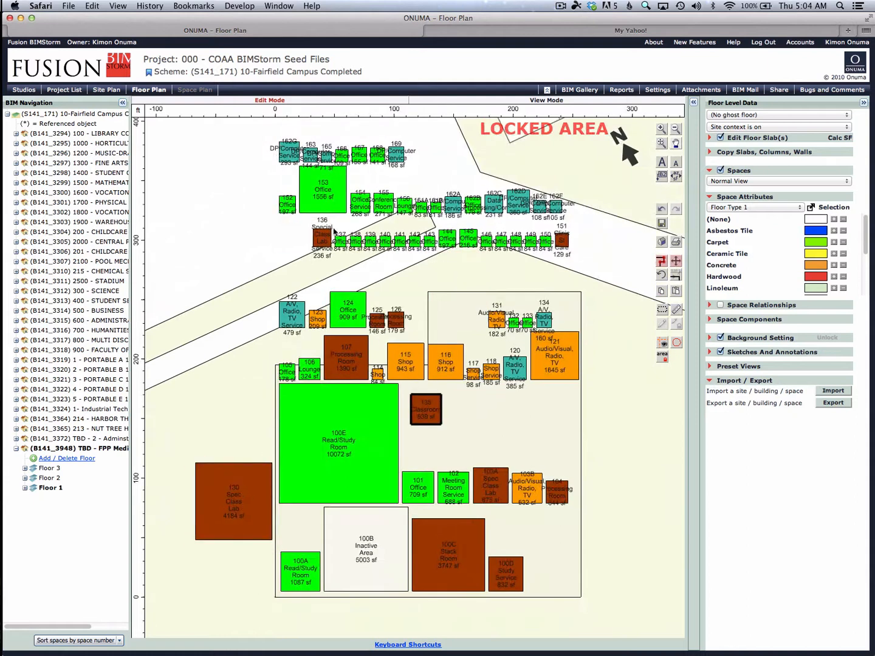
pyautogui.moveTo(326, 196); pyautogui.dragTo(474, 437)
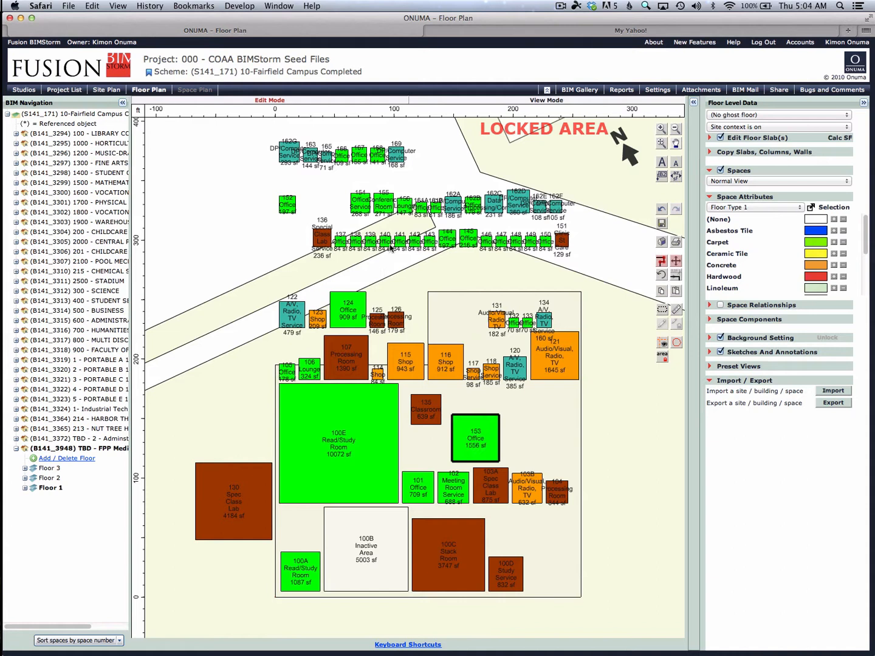
# Move spaces 154 and 155 together to the east of 153 Office, and place 162D DP/Computer Service just below them.
pyautogui.click(368, 206)
pyautogui.keyDown('shift'); pyautogui.click(390, 203); pyautogui.keyUp('shift')
pyautogui.moveTo(388, 202); pyautogui.dragTo(564, 420)
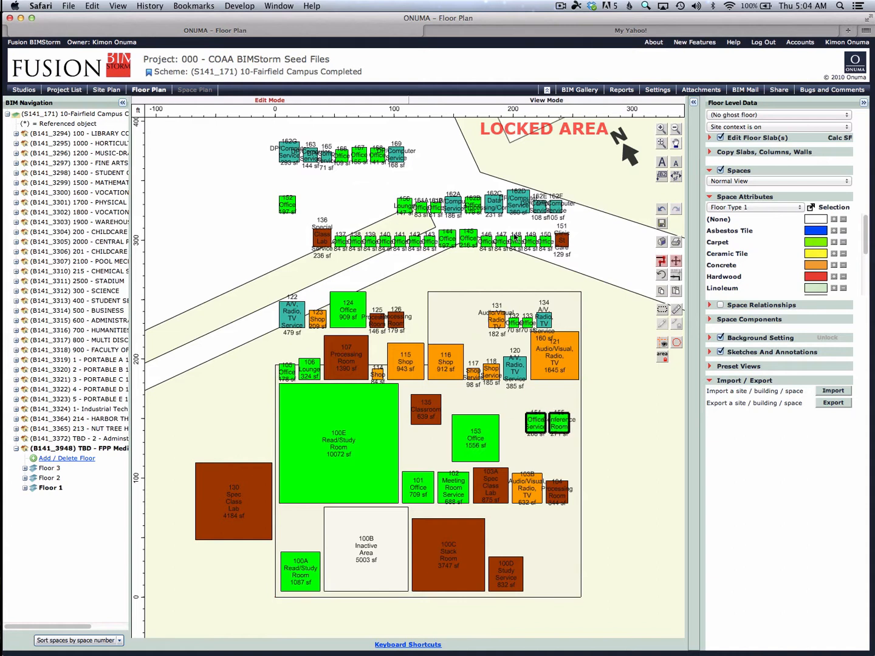
pyautogui.moveTo(516, 207); pyautogui.dragTo(550, 452)
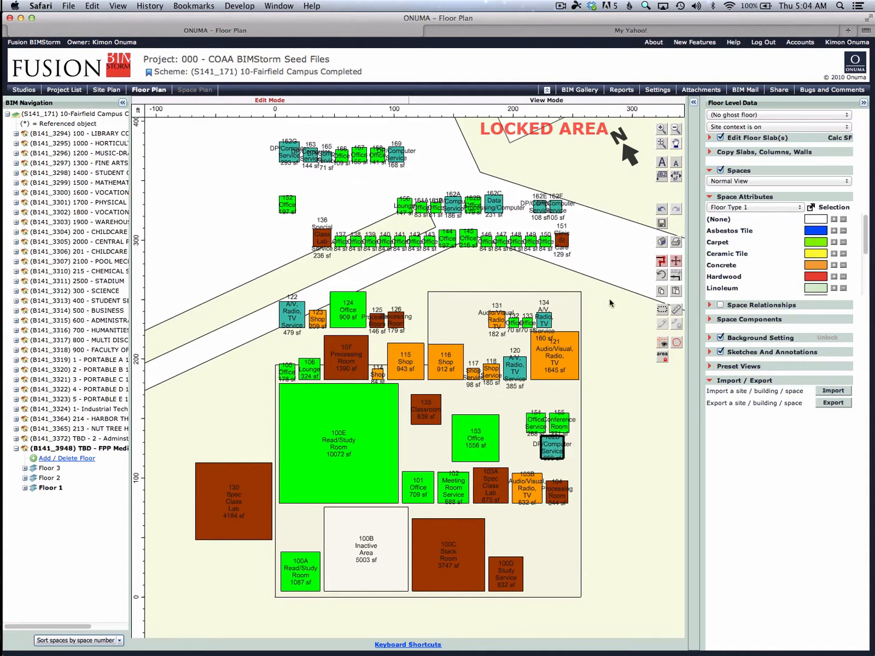
# Open the Building Report for the FPP Media Library and enlarge its window to show the full report.
pyautogui.click(621, 90)
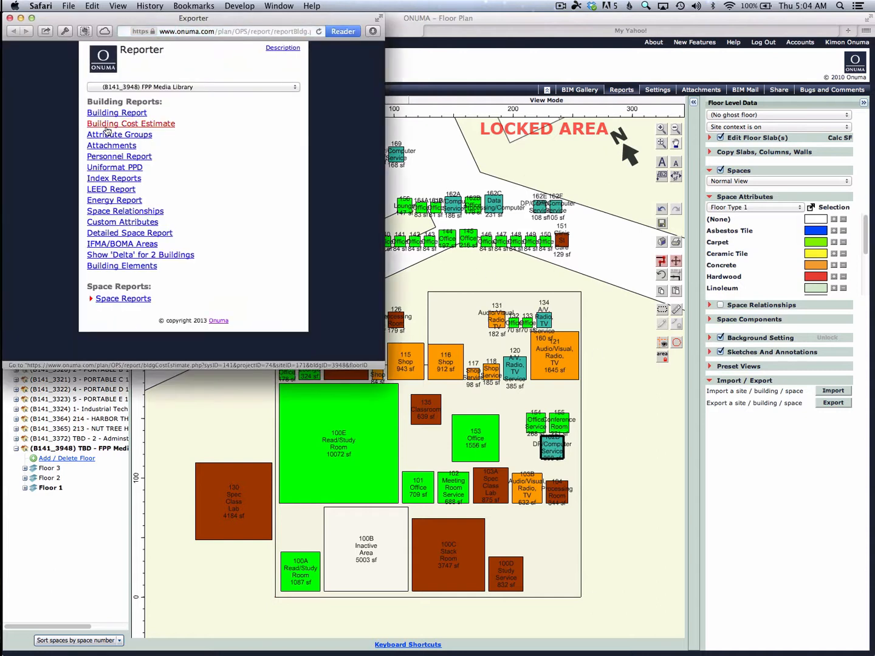
pyautogui.click(117, 115)
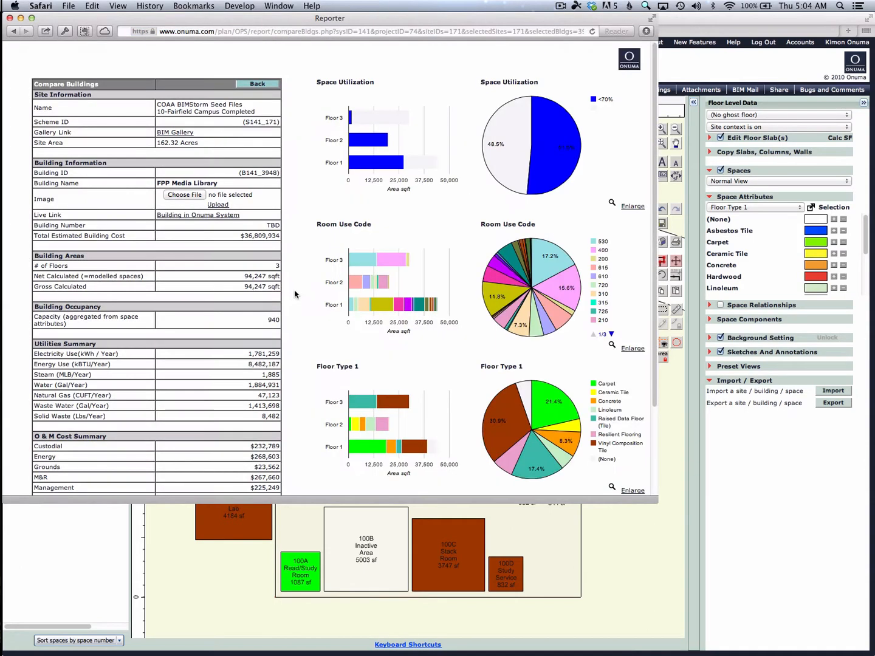
pyautogui.moveTo(653, 503); pyautogui.dragTo(666, 655)
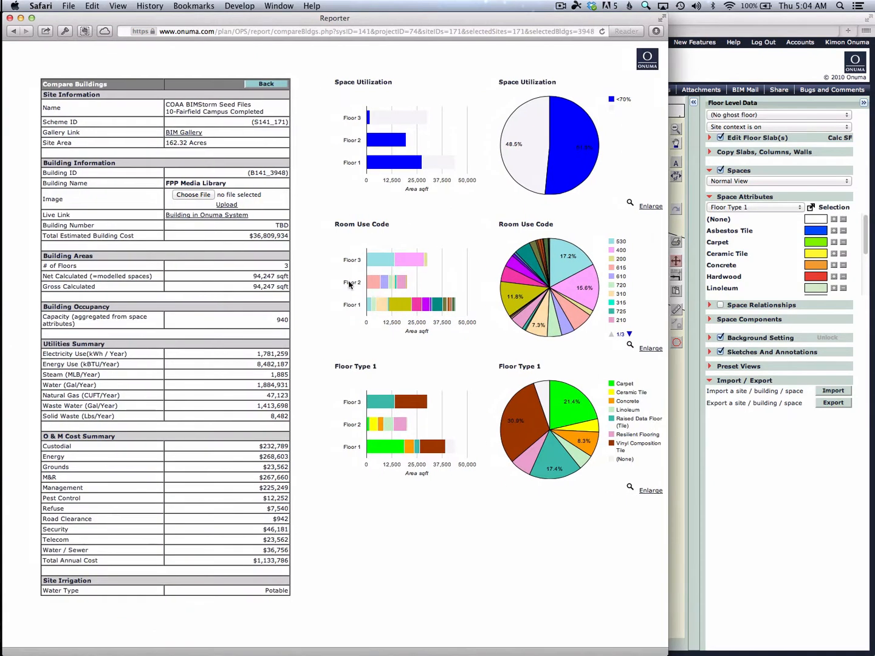
# Examine the room use and floor type charts, total estimated building cost and utilities summary, and close the report.
pyautogui.moveTo(414, 263)
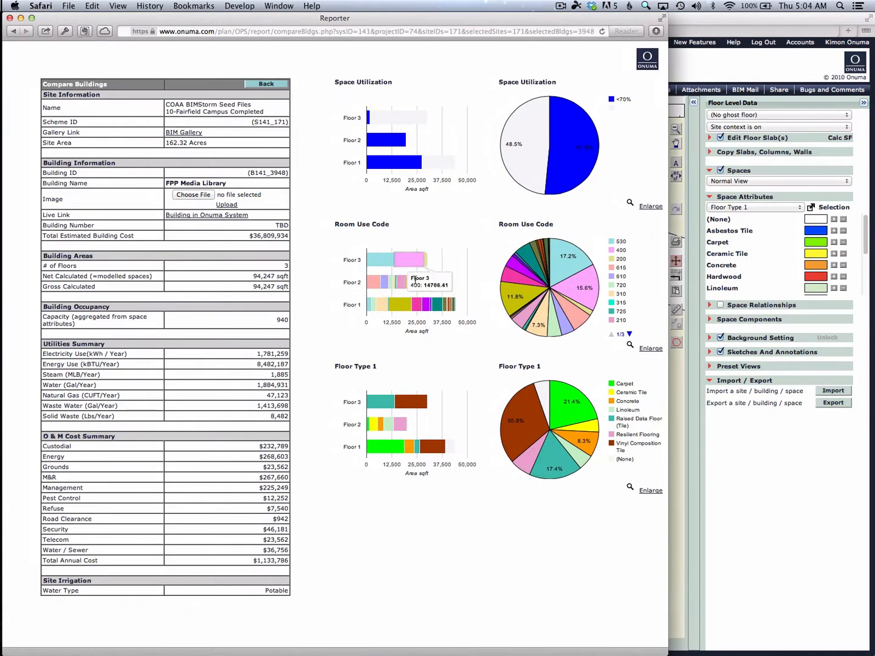
pyautogui.moveTo(384, 285)
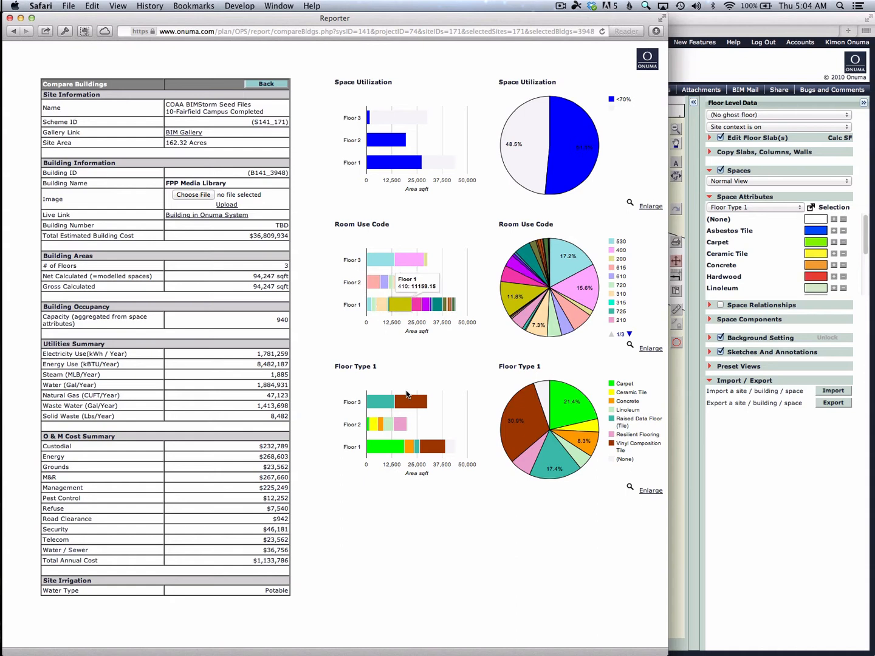
pyautogui.moveTo(385, 411)
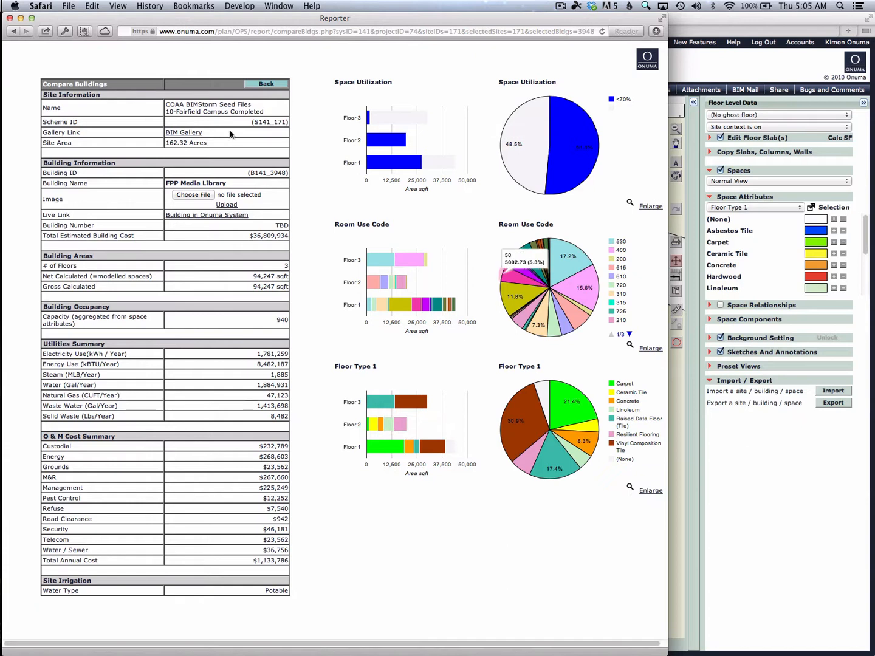
pyautogui.moveTo(248, 238); pyautogui.dragTo(300, 245)
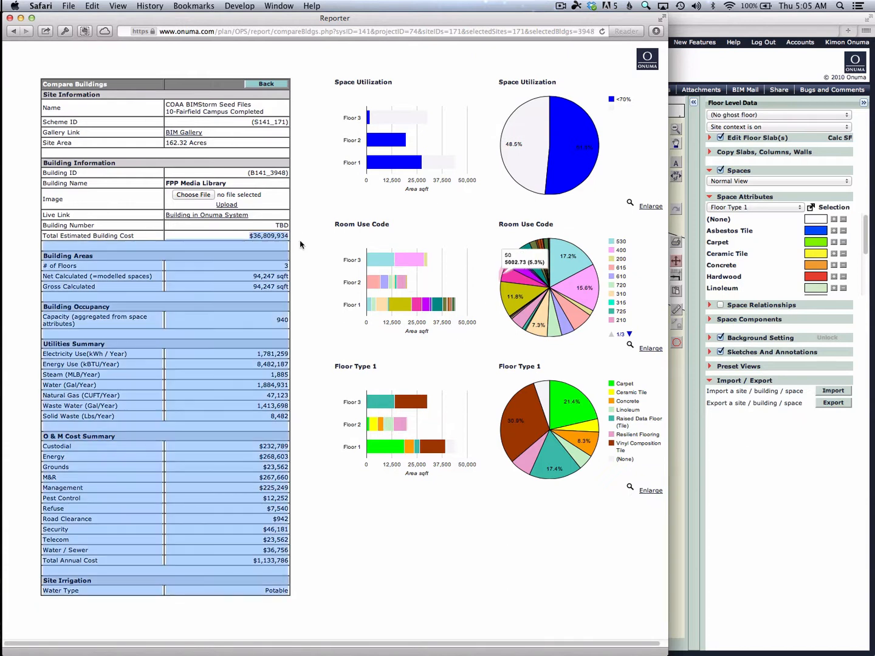
pyautogui.click(283, 246)
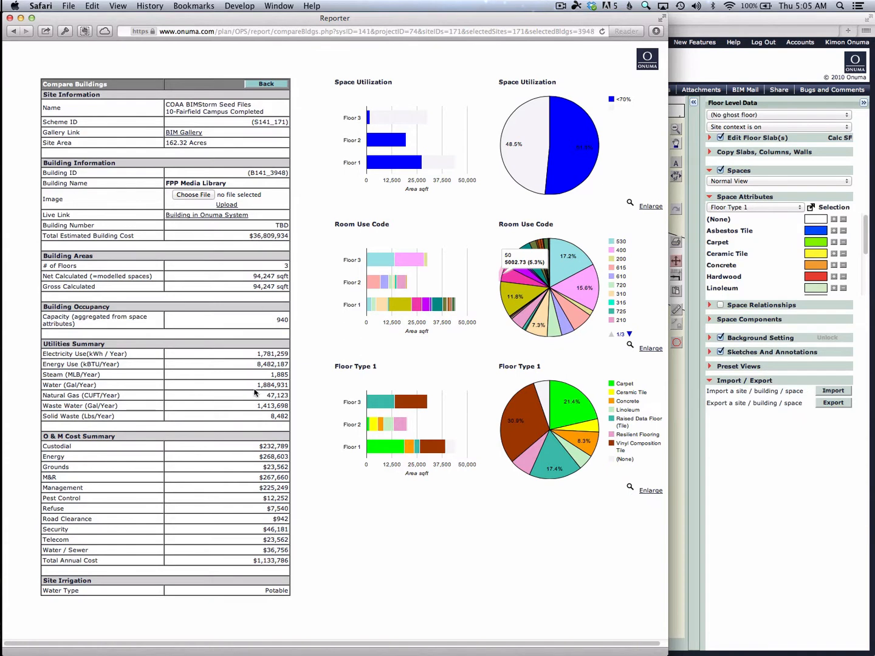
pyautogui.moveTo(259, 353); pyautogui.dragTo(281, 396)
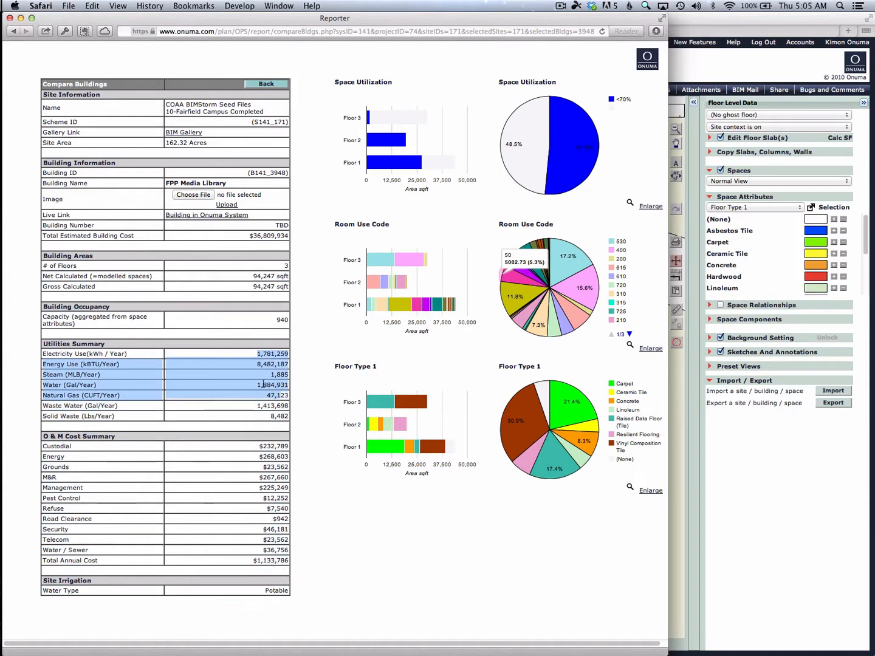
pyautogui.click(263, 385)
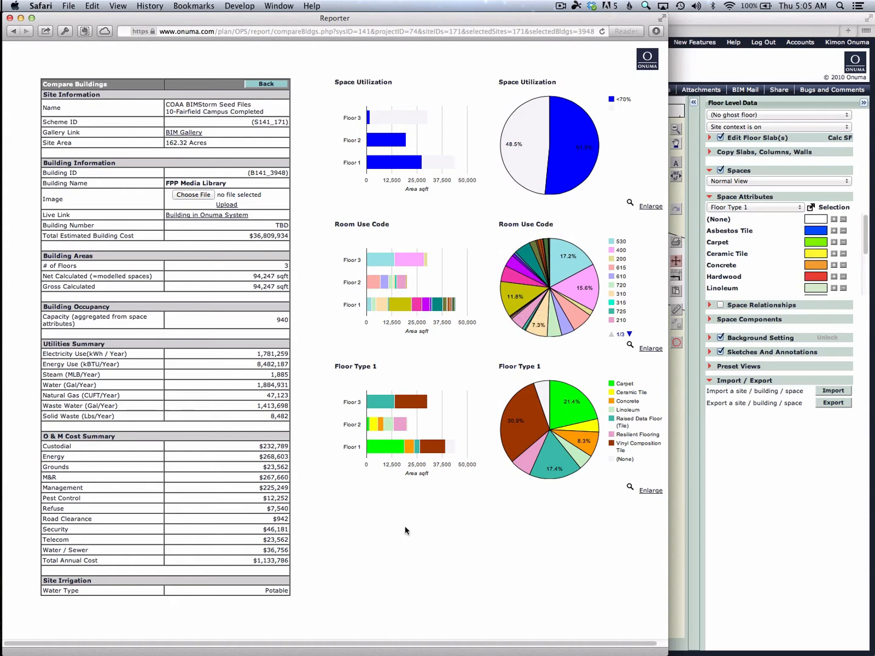
pyautogui.press('super+w')
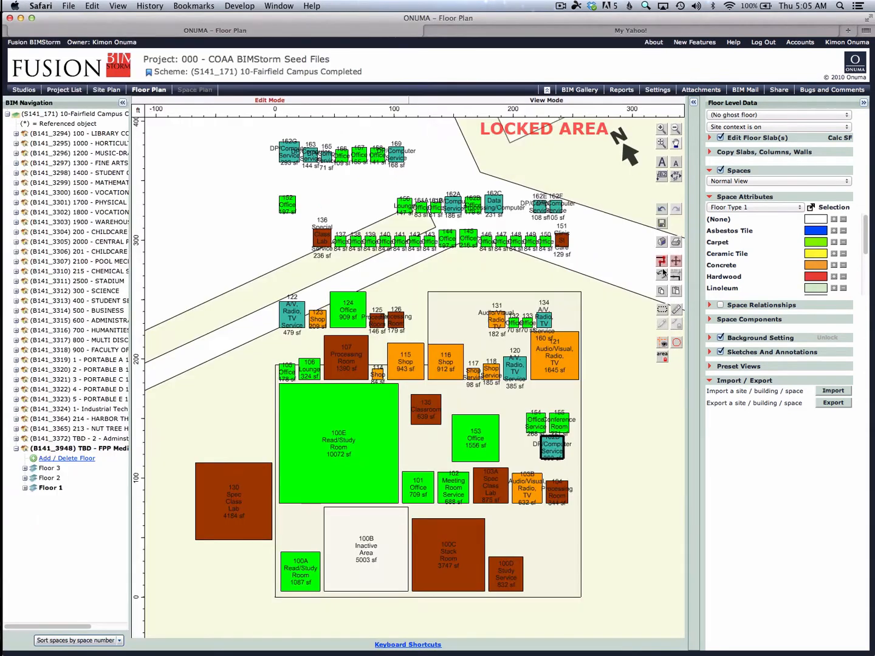
# Open the 3D view of the FPP Media Library and orbit around its floors and colour-coded spaces.
pyautogui.click(661, 242)
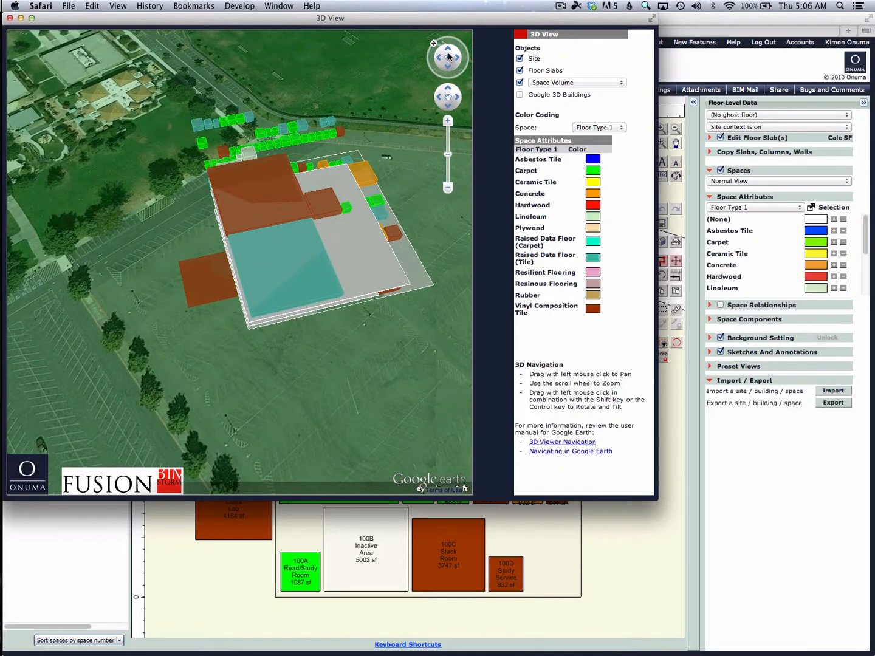
pyautogui.moveTo(454, 81); pyautogui.dragTo(418, 101)
pyautogui.moveTo(301, 214); pyautogui.dragTo(345, 218)
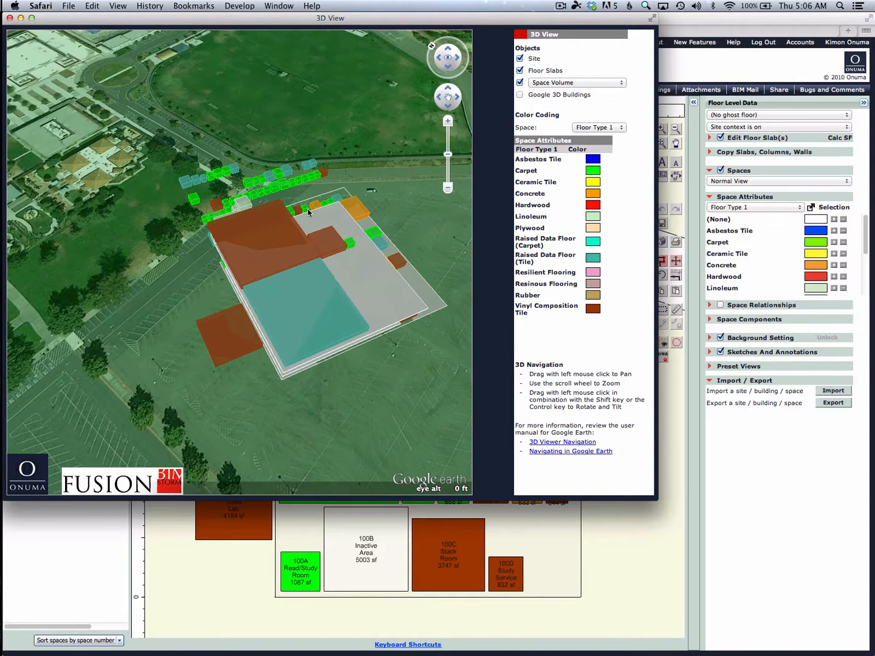
# Inspect the attribute details of spaces 161B Office, 302 Media Library and 162C Data Processing/Computer in the 3D model.
pyautogui.click(263, 180)
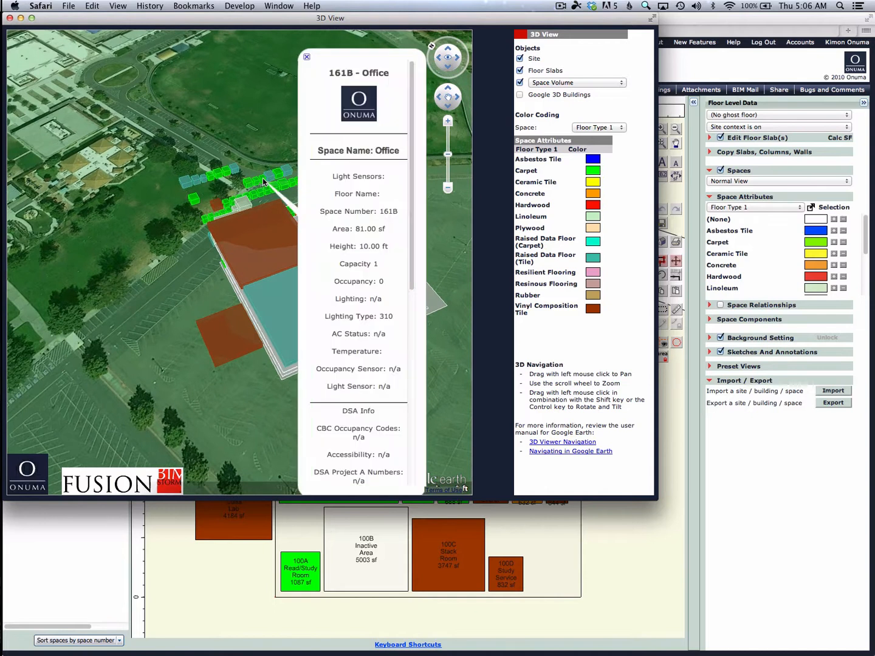
pyautogui.click(263, 218)
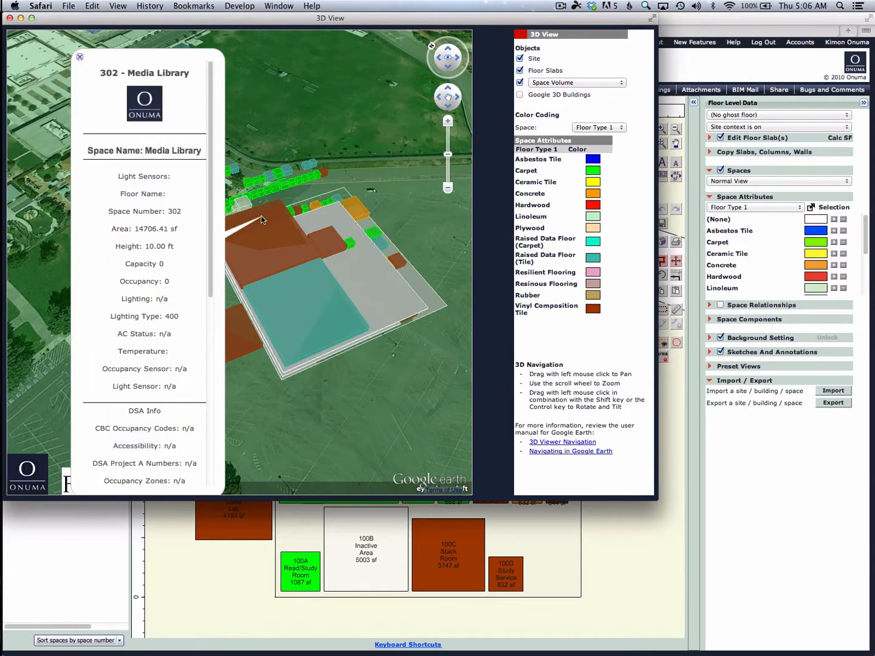
pyautogui.click(290, 173)
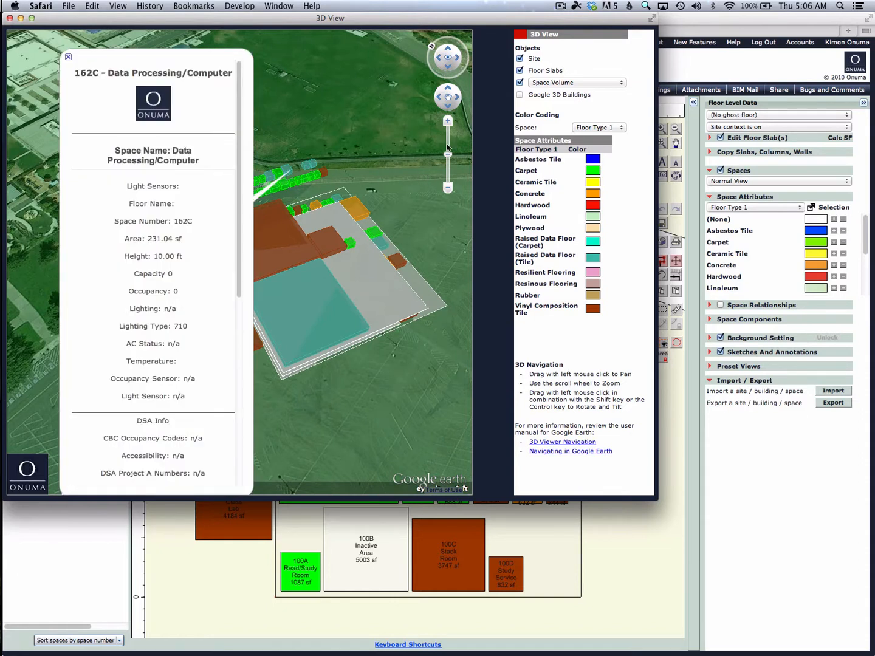
# View the Media Library up close in 3D, rotate around to its opposite side, and zoom out to the surrounding campus.
pyautogui.click(449, 153)
pyautogui.moveTo(449, 153); pyautogui.dragTo(449, 118)
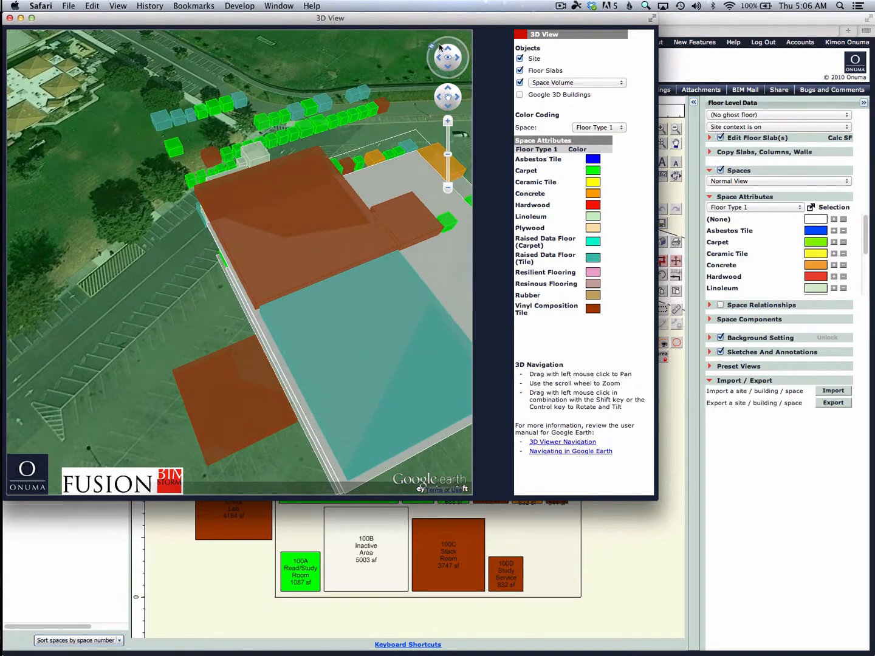
pyautogui.moveTo(432, 46); pyautogui.dragTo(463, 46)
pyautogui.moveTo(255, 255); pyautogui.dragTo(290, 126)
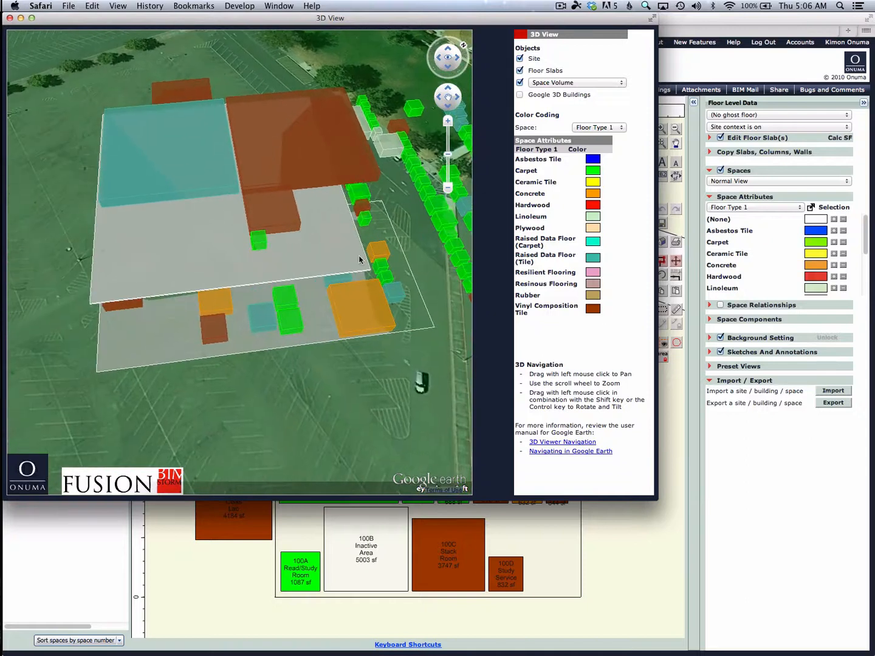
pyautogui.moveTo(451, 154); pyautogui.dragTo(431, 206)
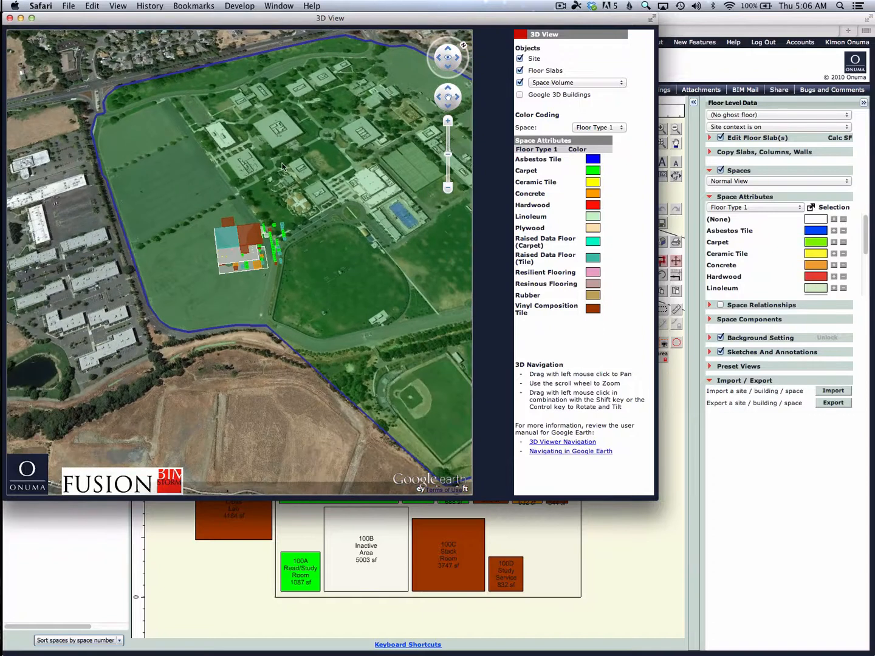
# Close the 3D view and zoom the floor plan out to show the Media Library within the whole campus.
pyautogui.click(10, 17)
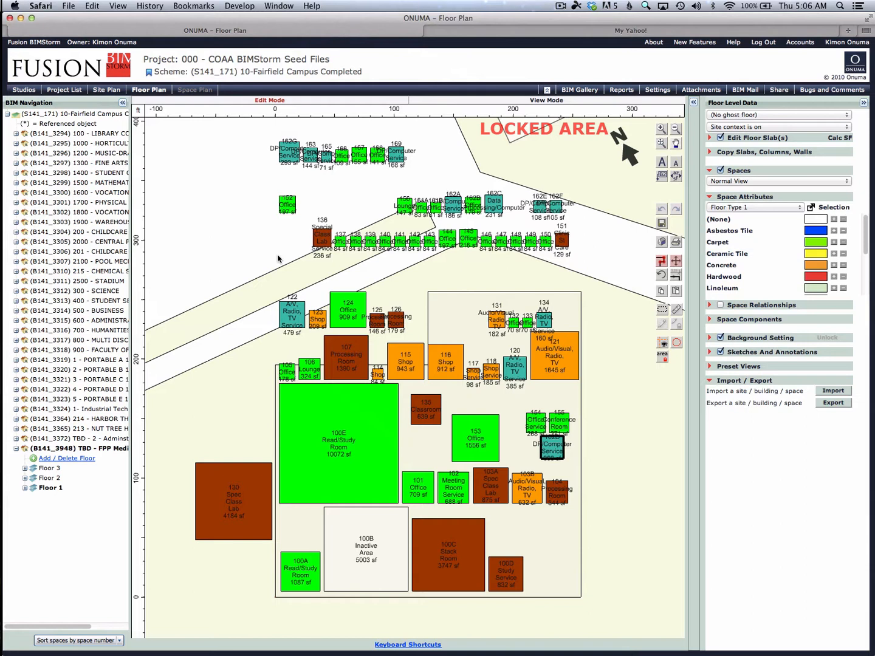
pyautogui.scroll(-5, 278, 261)
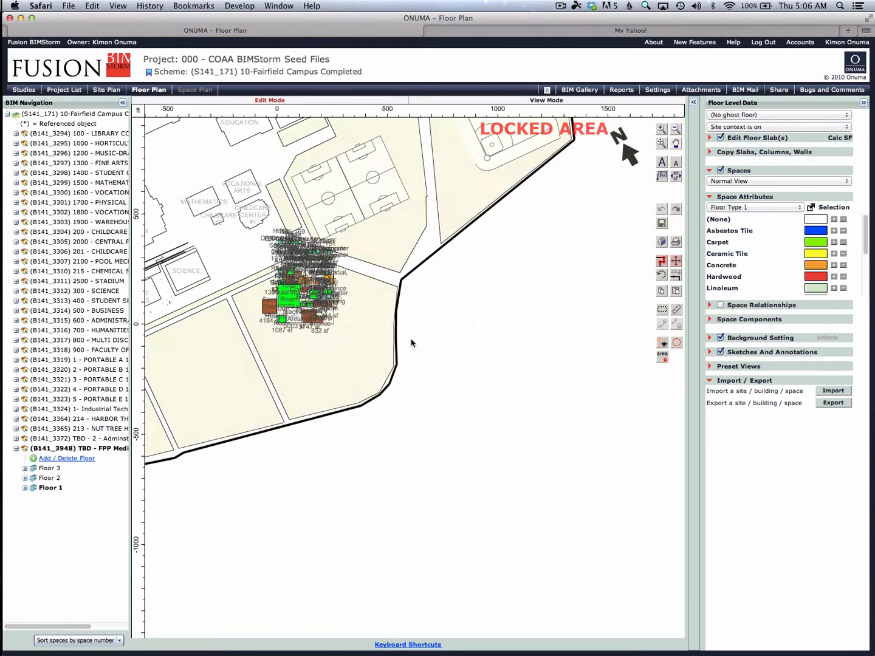
pyautogui.scroll(-4, 538, 438)
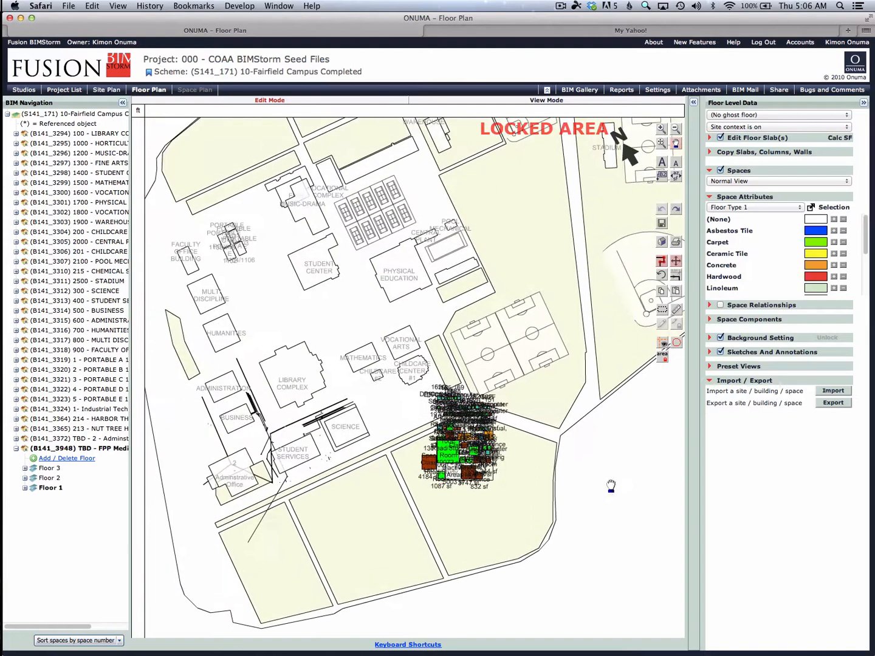